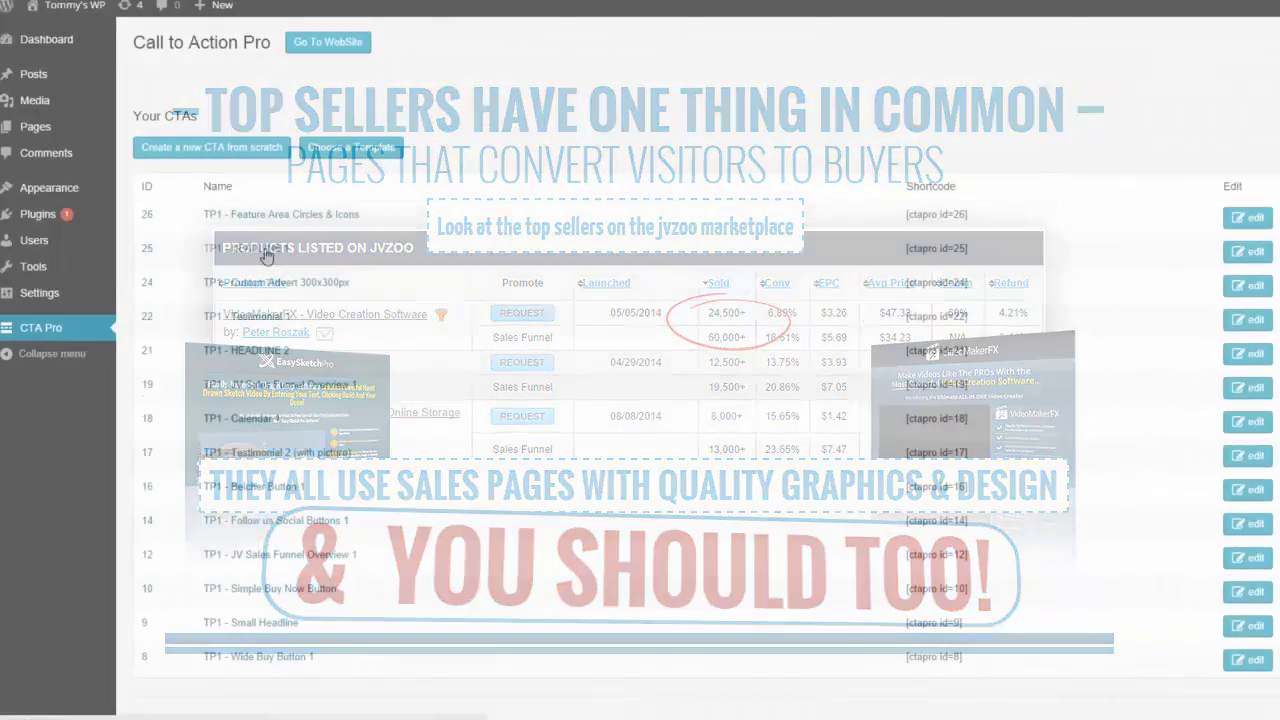
Open TP1 - HEADLINE 1 and move AS THE EXPERTS and the red arrow to the right.
click(263, 254)
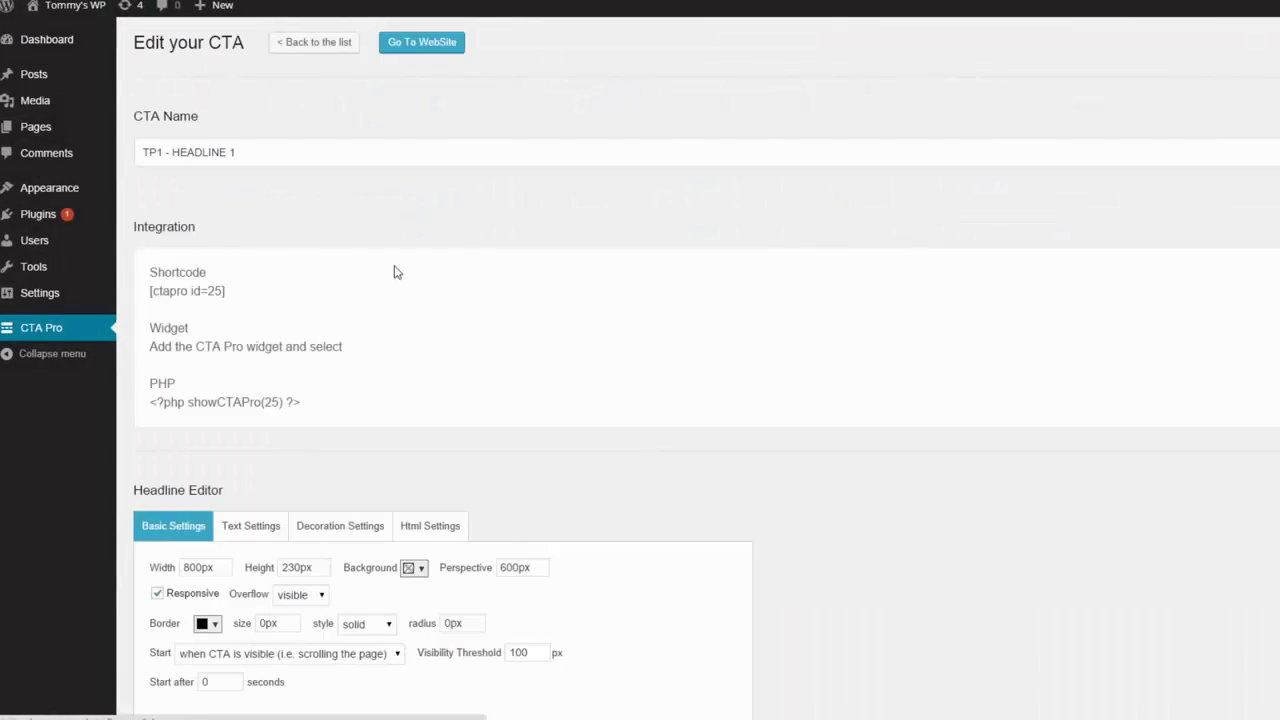
scroll(390, 290, down, 5)
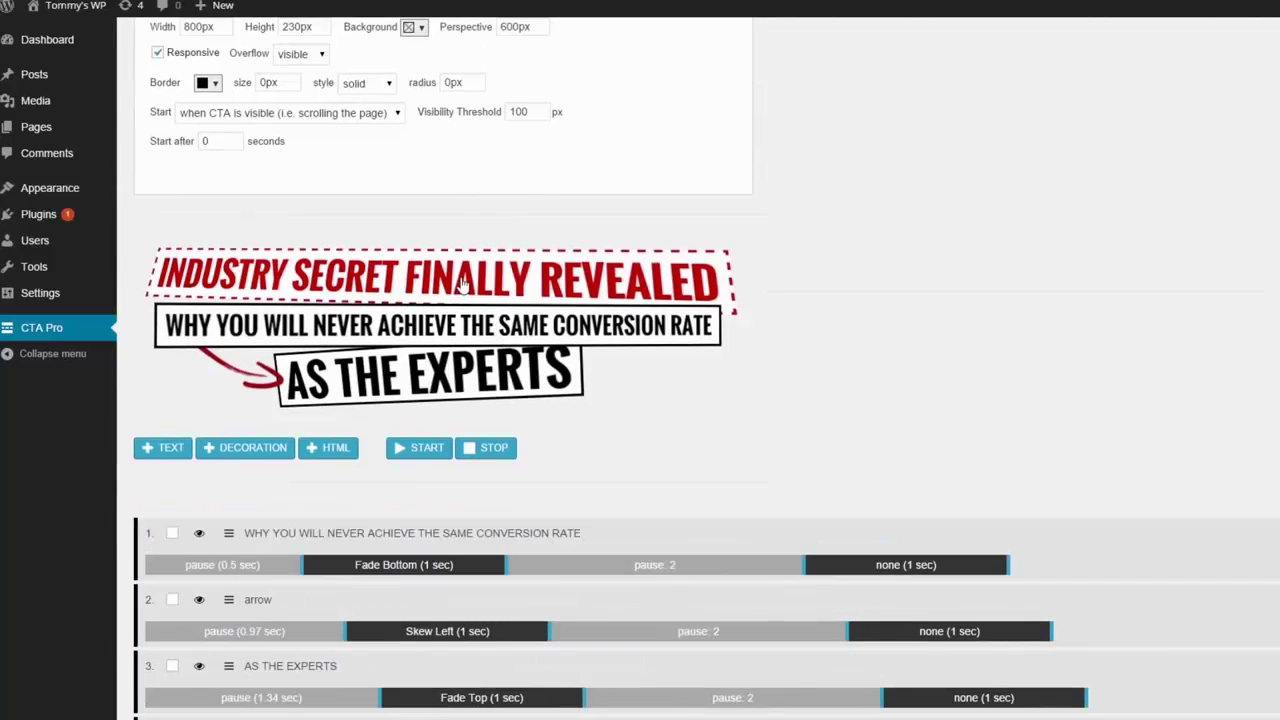
click(463, 285)
click(468, 327)
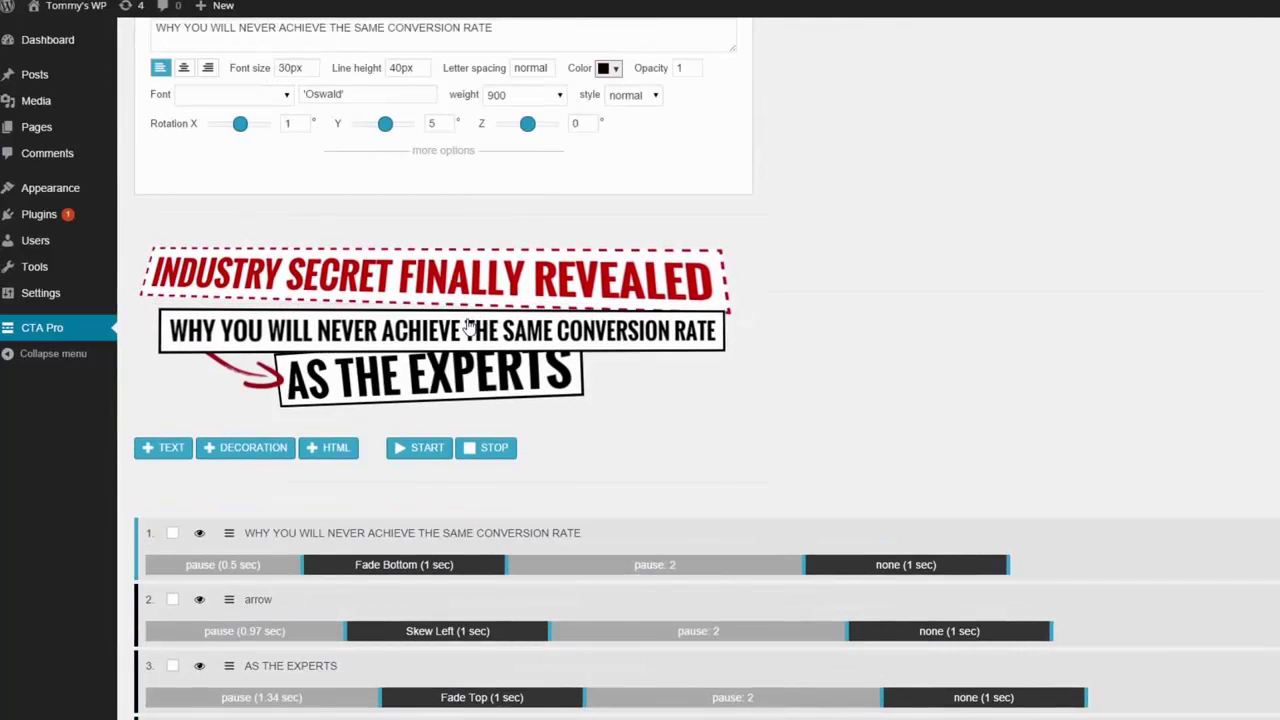
drag(469, 375, 549, 385)
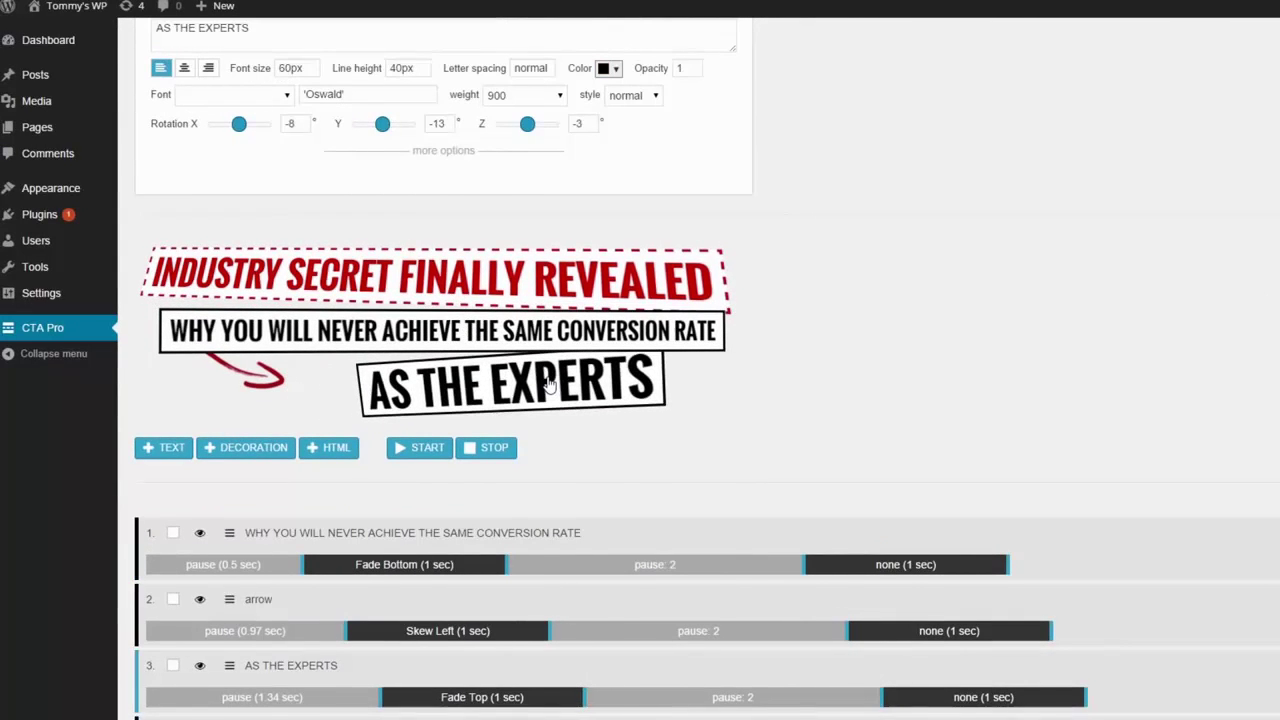
drag(260, 377, 323, 390)
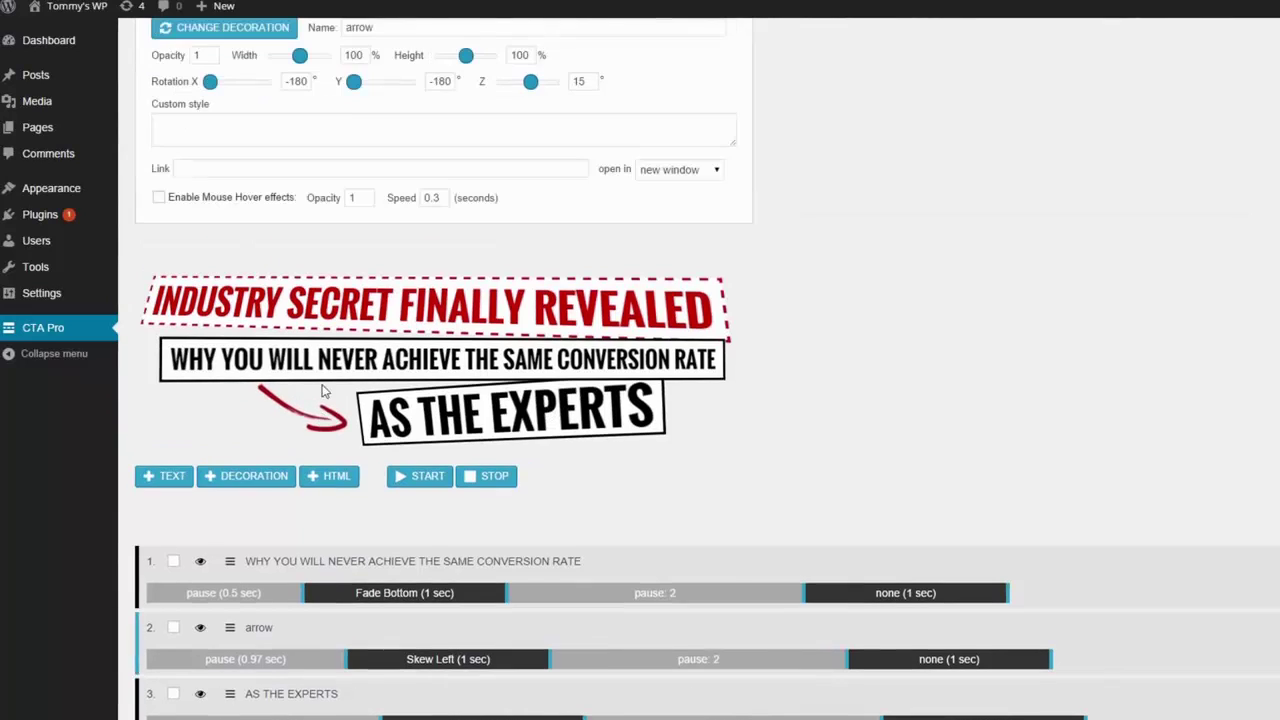
Replace the AS THE EXPERTS wording with YES ITS EASY and nudge the box slightly right.
click(496, 420)
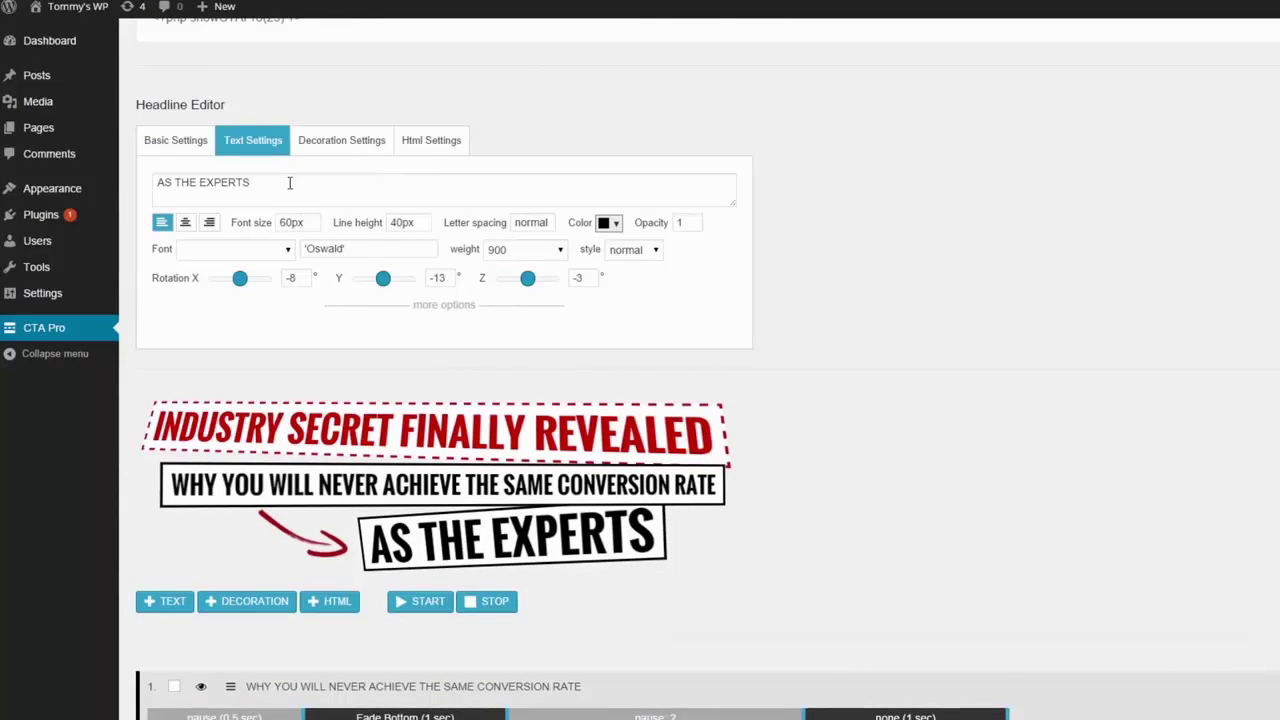
drag(290, 183, 221, 183)
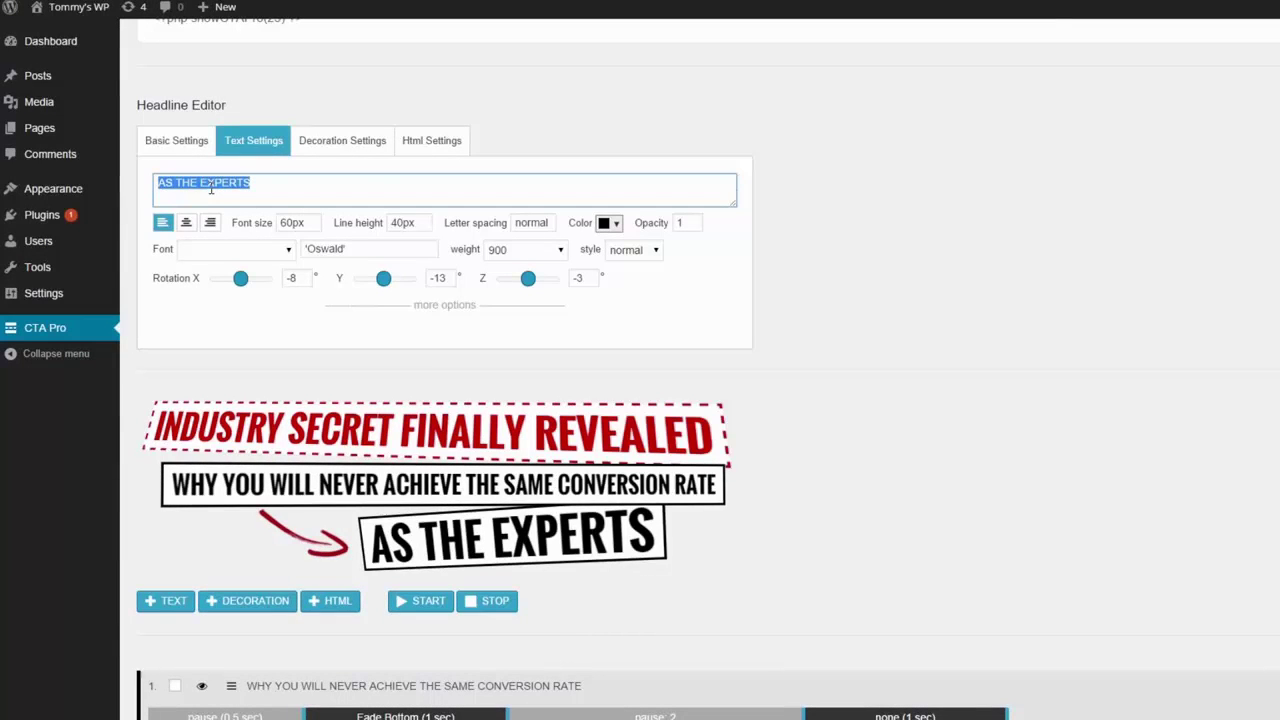
text(YES I)
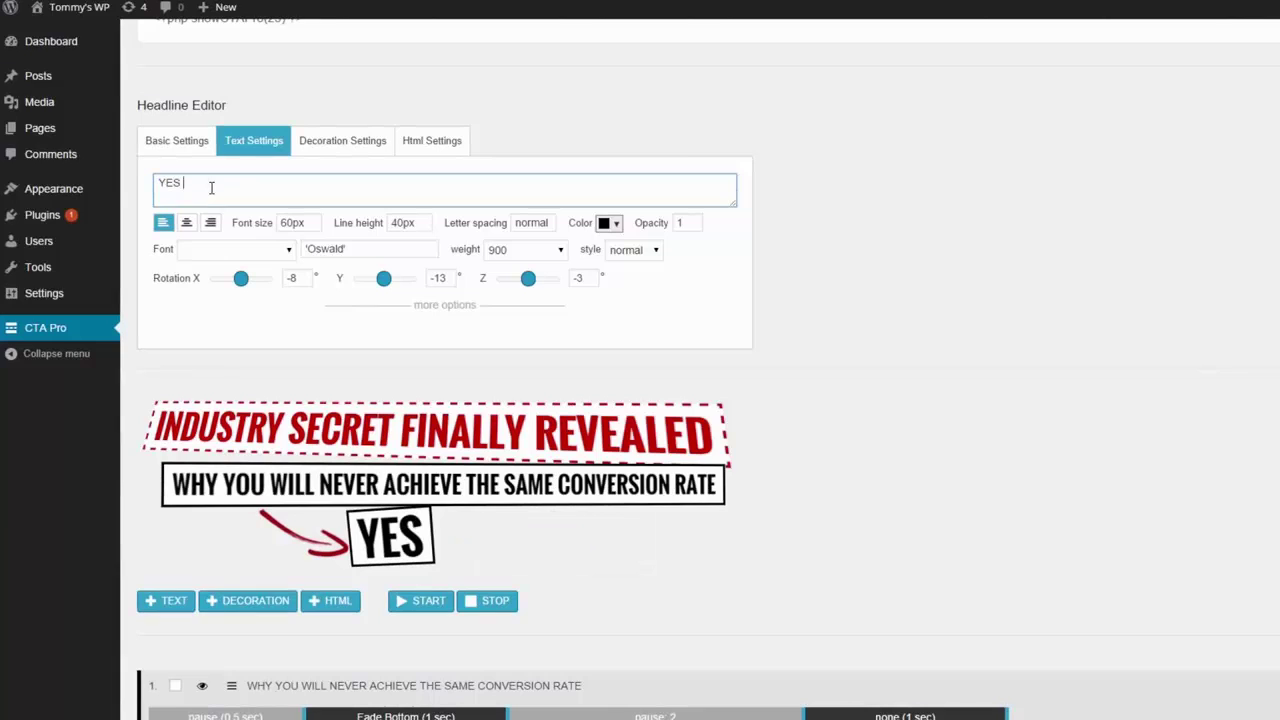
text(TS EASY)
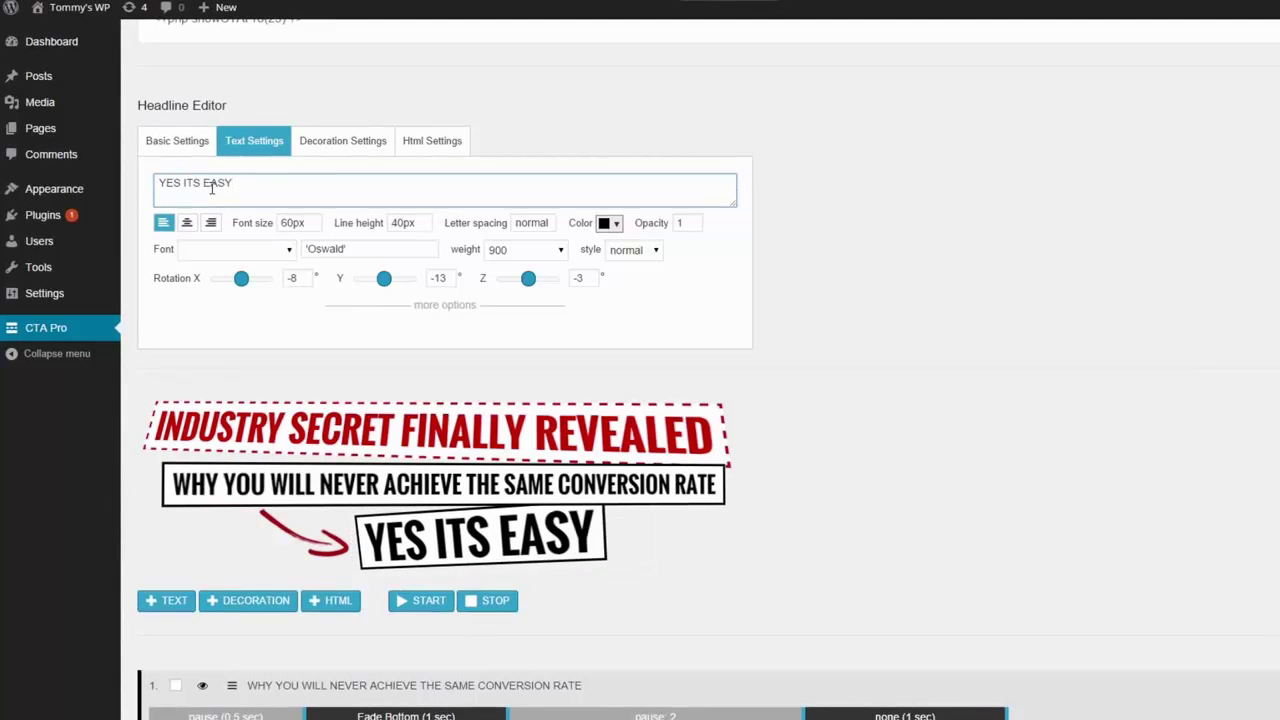
drag(500, 568, 514, 552)
Give the YES ITS EASY box a 30px border radius and a red border.
click(465, 306)
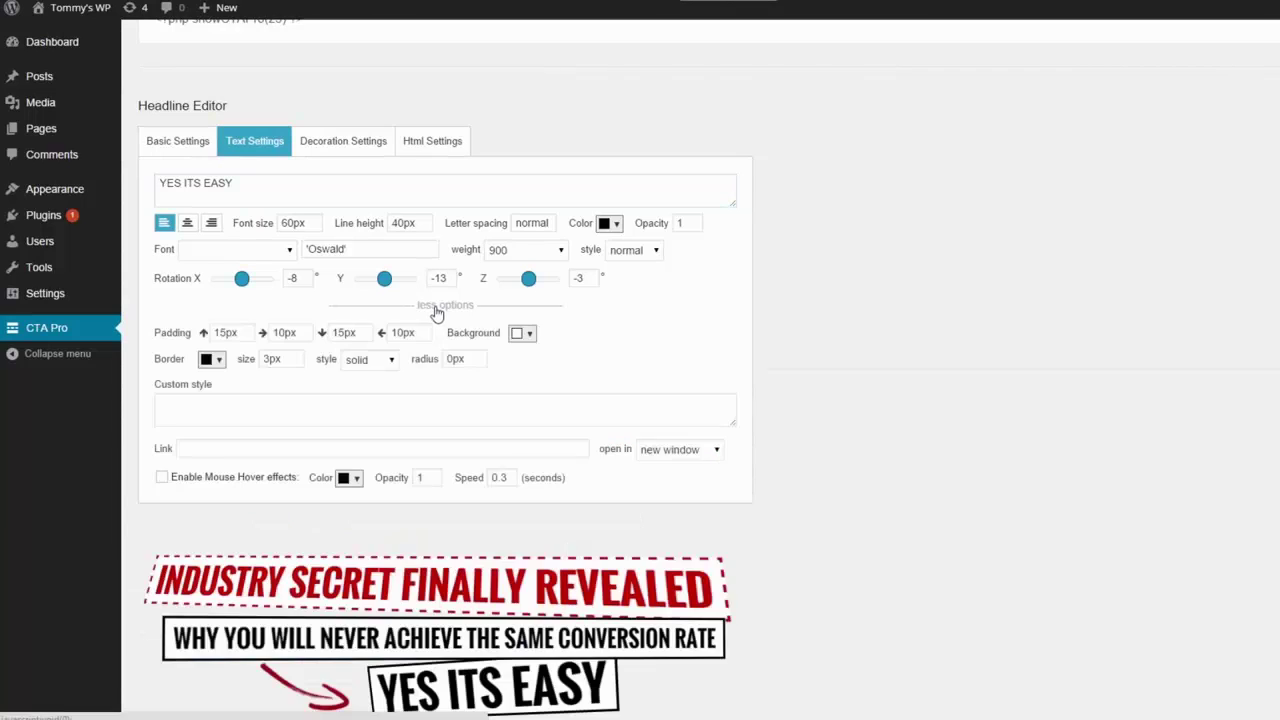
scroll(514, 430, down, 2)
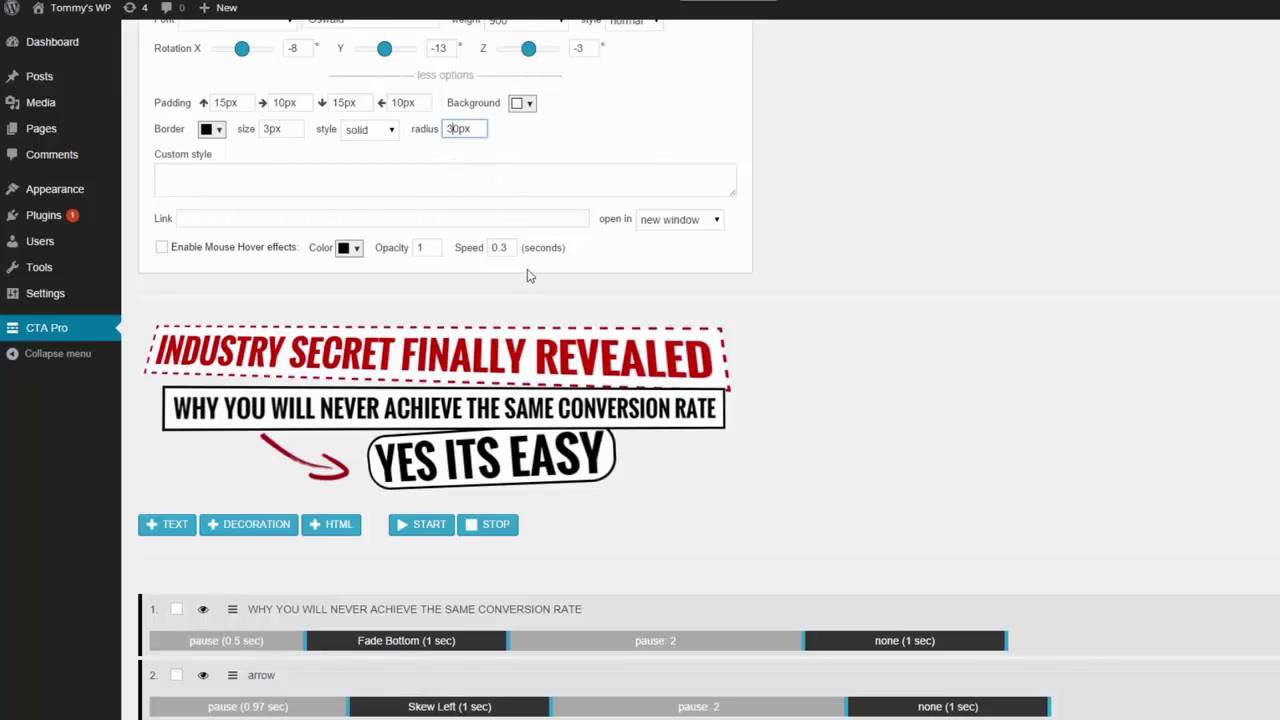
scroll(520, 285, up, 1)
click(218, 207)
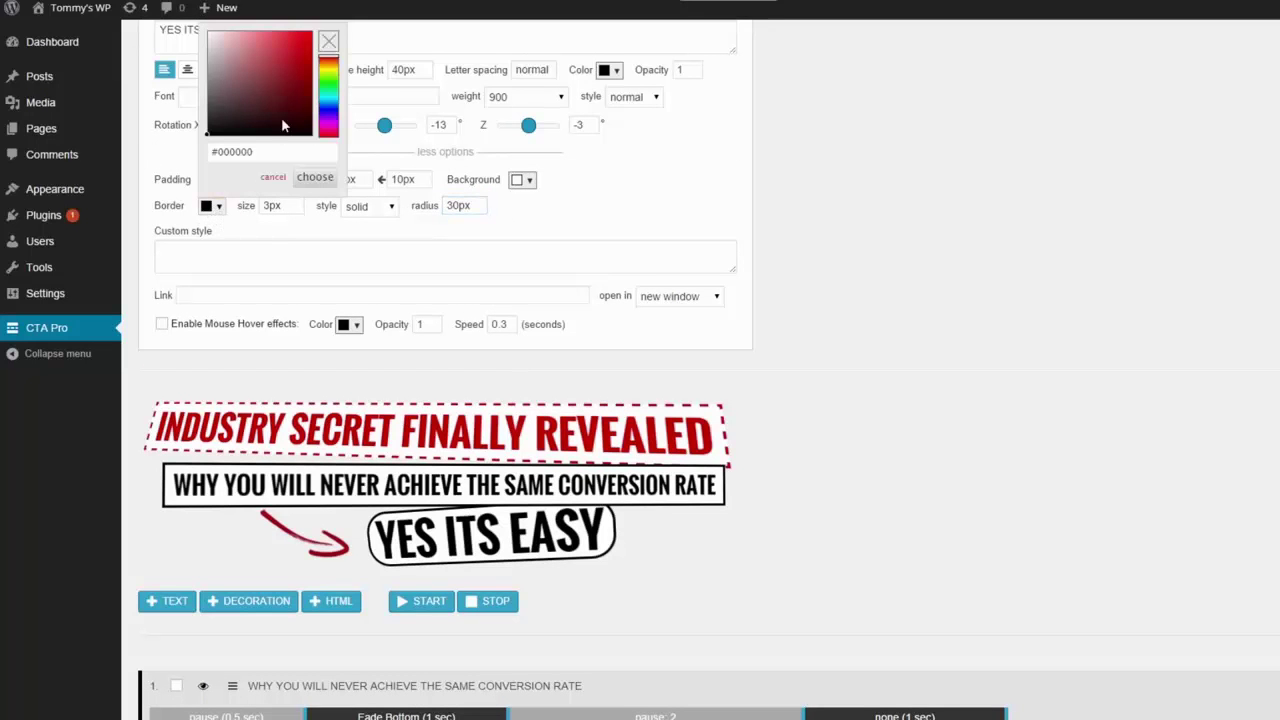
click(298, 58)
click(318, 177)
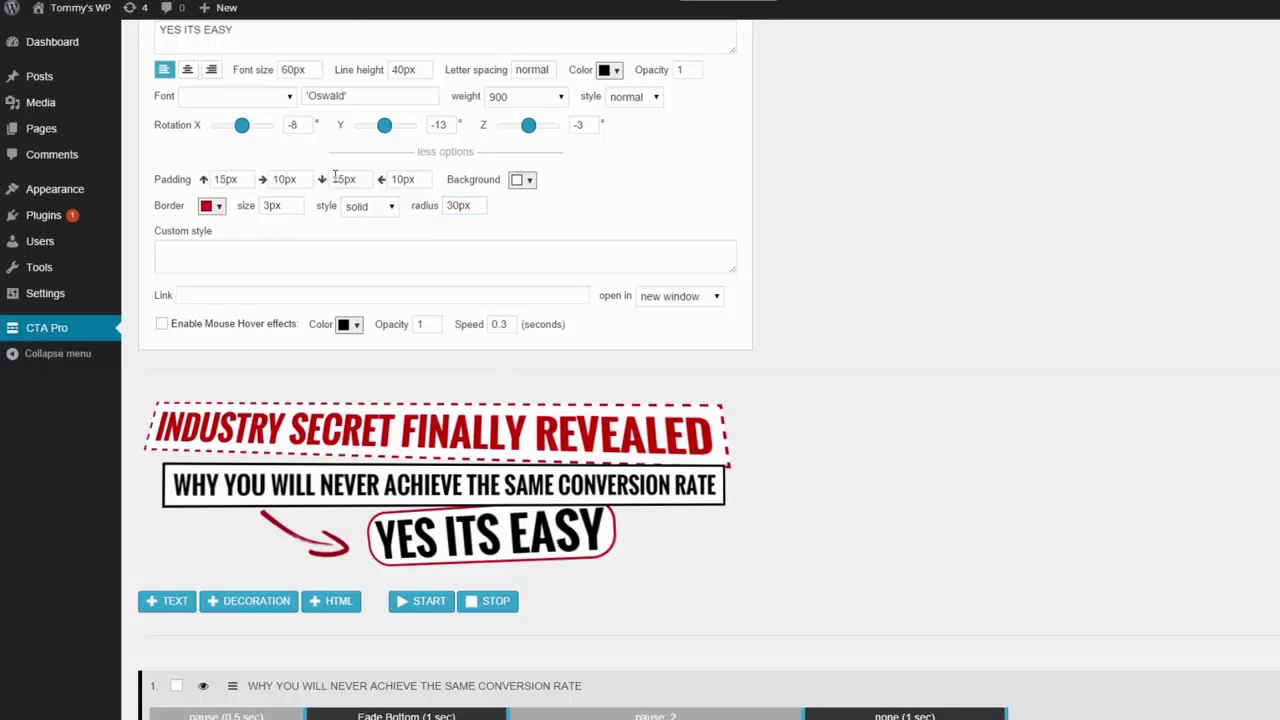
Make the YES ITS EASY text red (#c51818).
click(615, 71)
scroll(655, 76, up, 2)
click(688, 76)
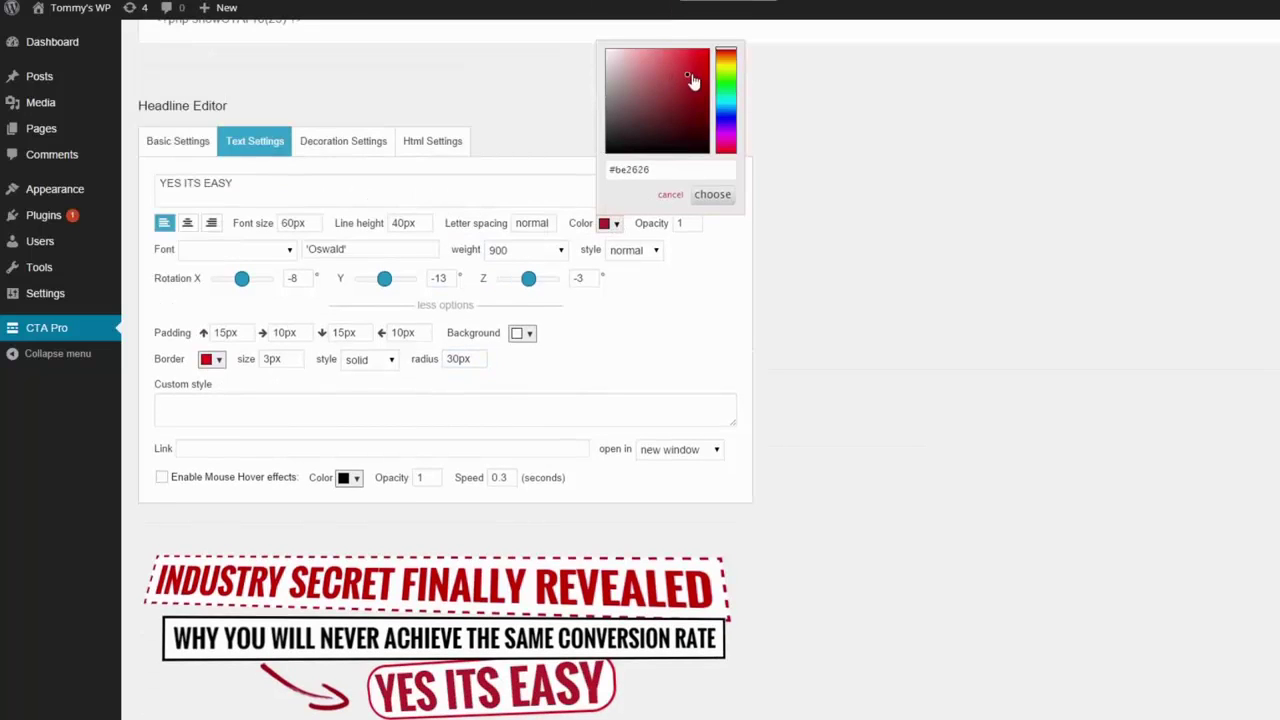
click(713, 195)
scroll(424, 362, down, 4)
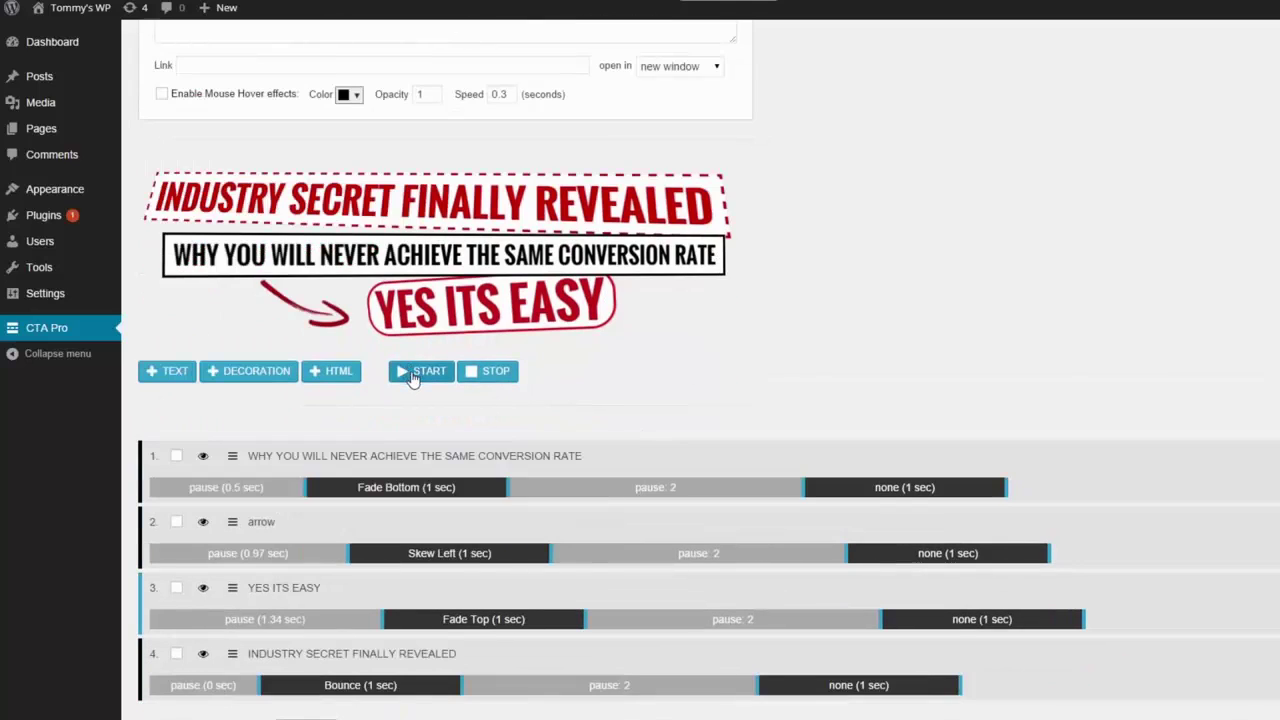
Play the headline animation preview and adjust items in the timeline.
click(413, 378)
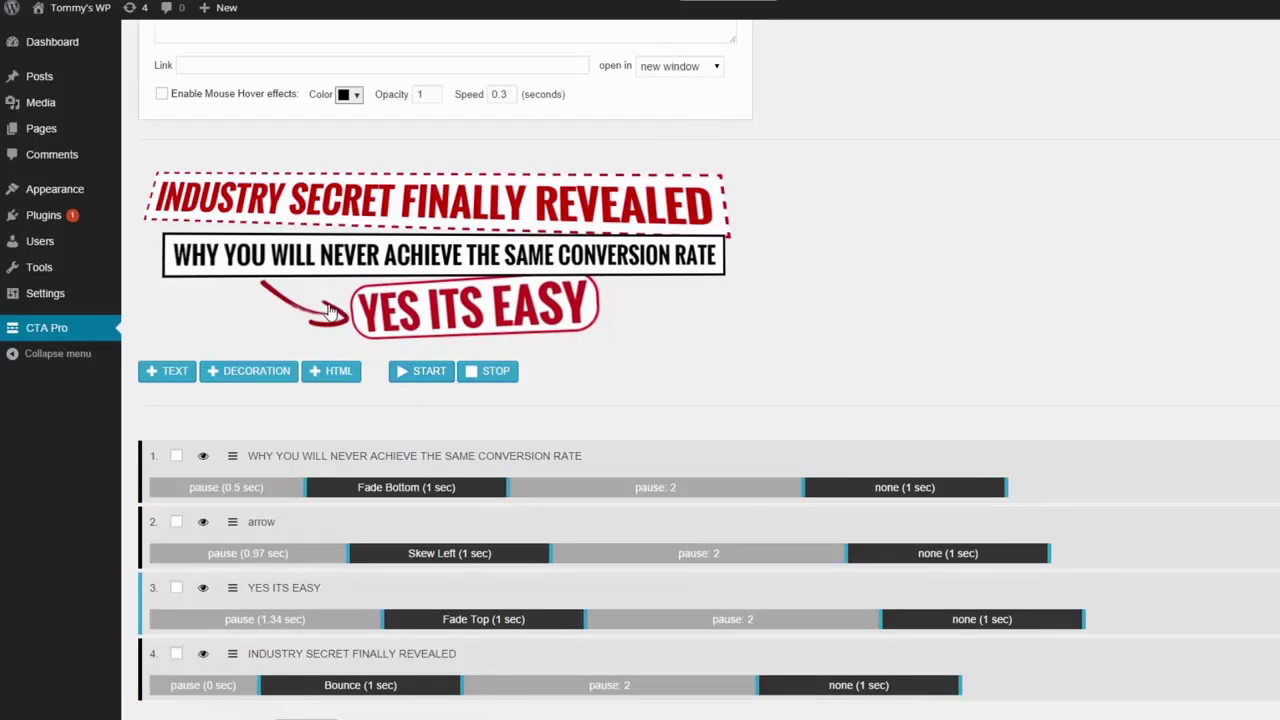
scroll(330, 312, down, 3)
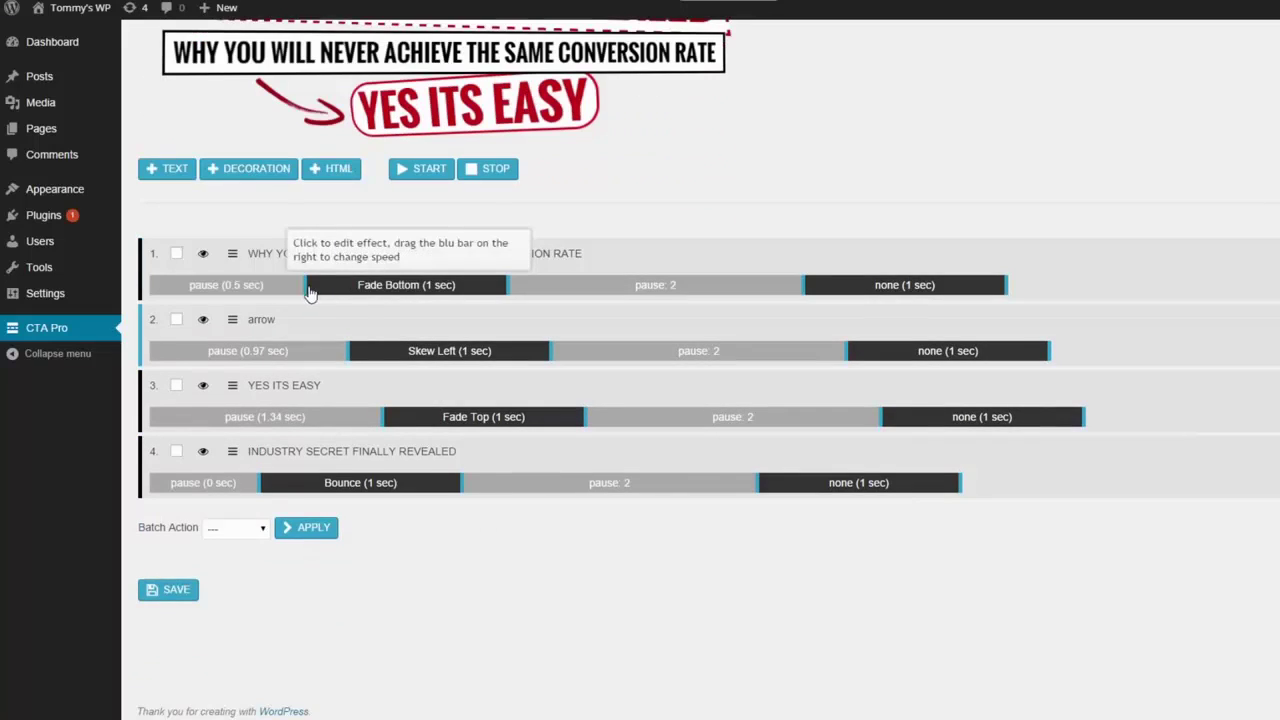
drag(310, 292, 292, 292)
scroll(290, 293, up, 2)
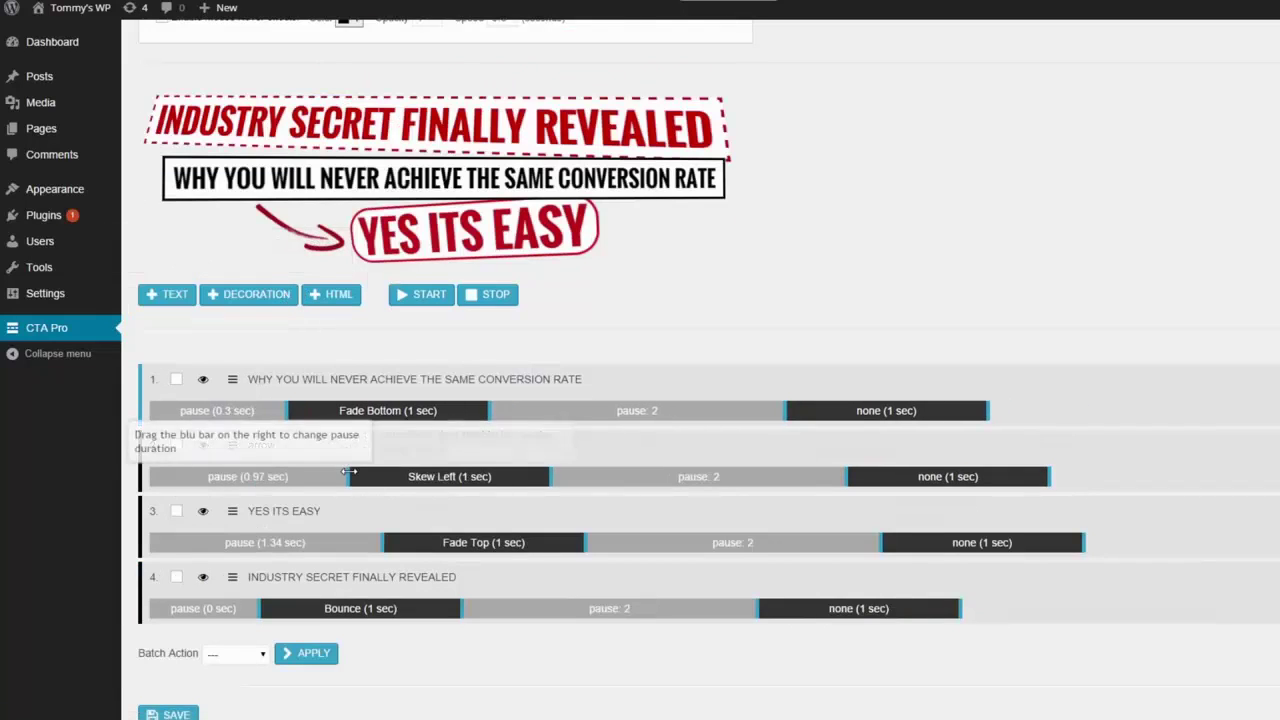
scroll(366, 487, down, 2)
drag(349, 351, 390, 351)
scroll(382, 418, up, 2)
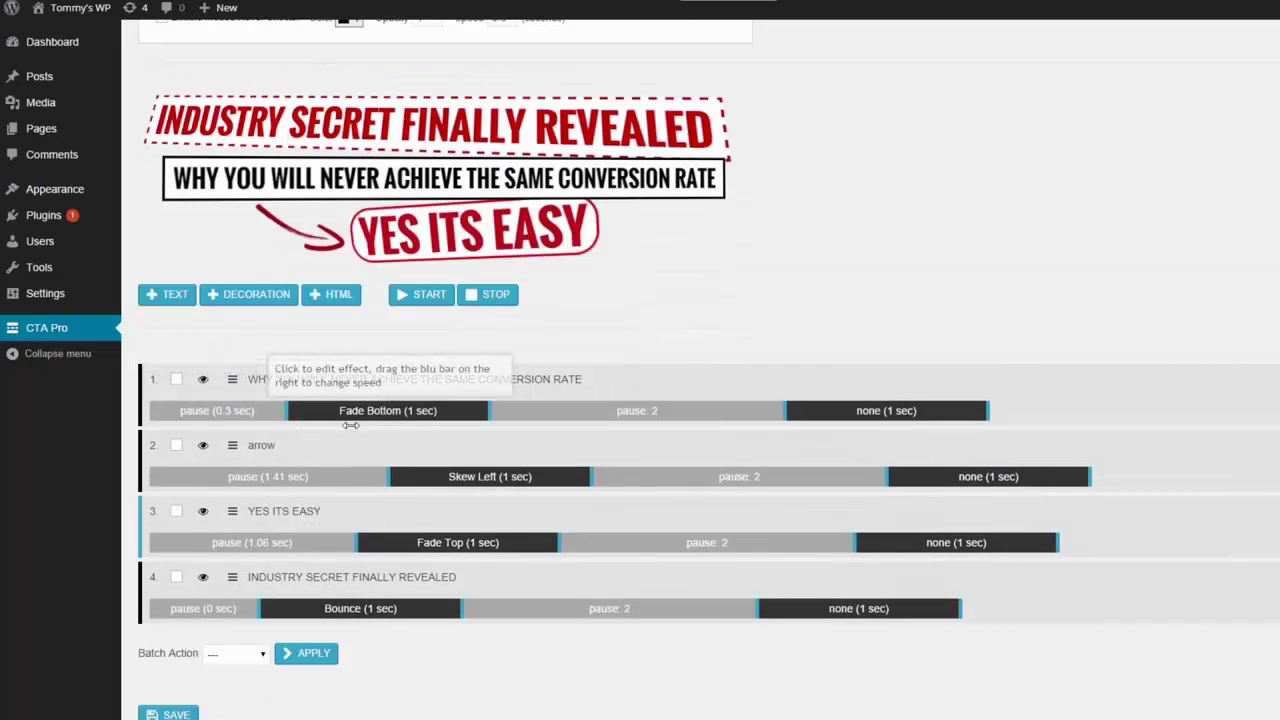
drag(382, 418, 350, 431)
Set YES ITS EASY to enter with the Bounce Down effect.
click(446, 543)
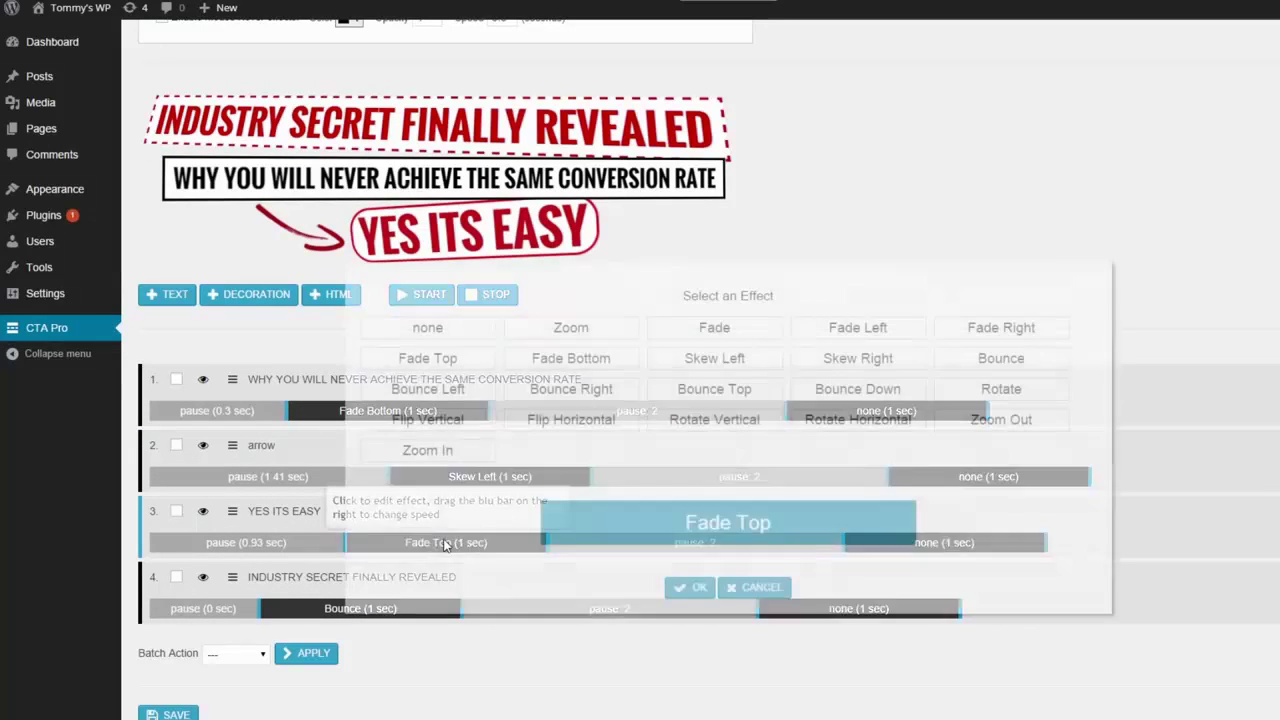
click(730, 389)
click(848, 389)
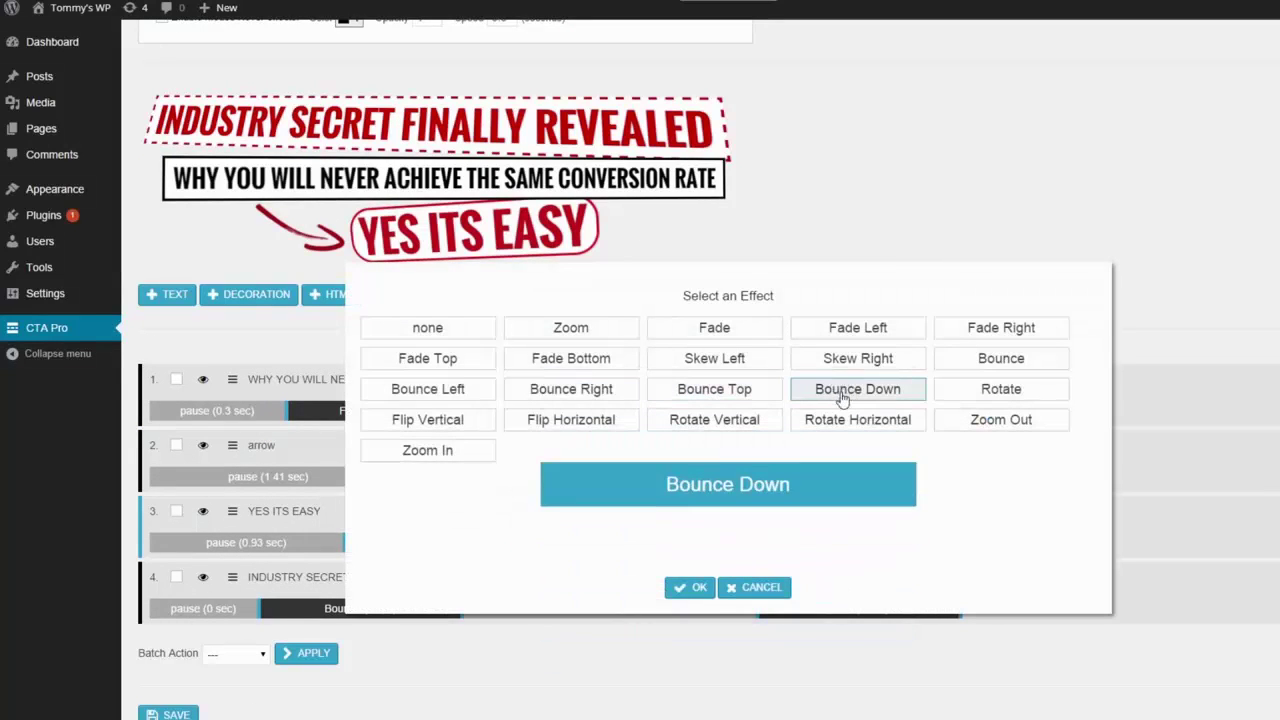
click(697, 589)
Give the arrow a Strong Shake finish effect and replay the animation from START.
scroll(495, 485, down, 2)
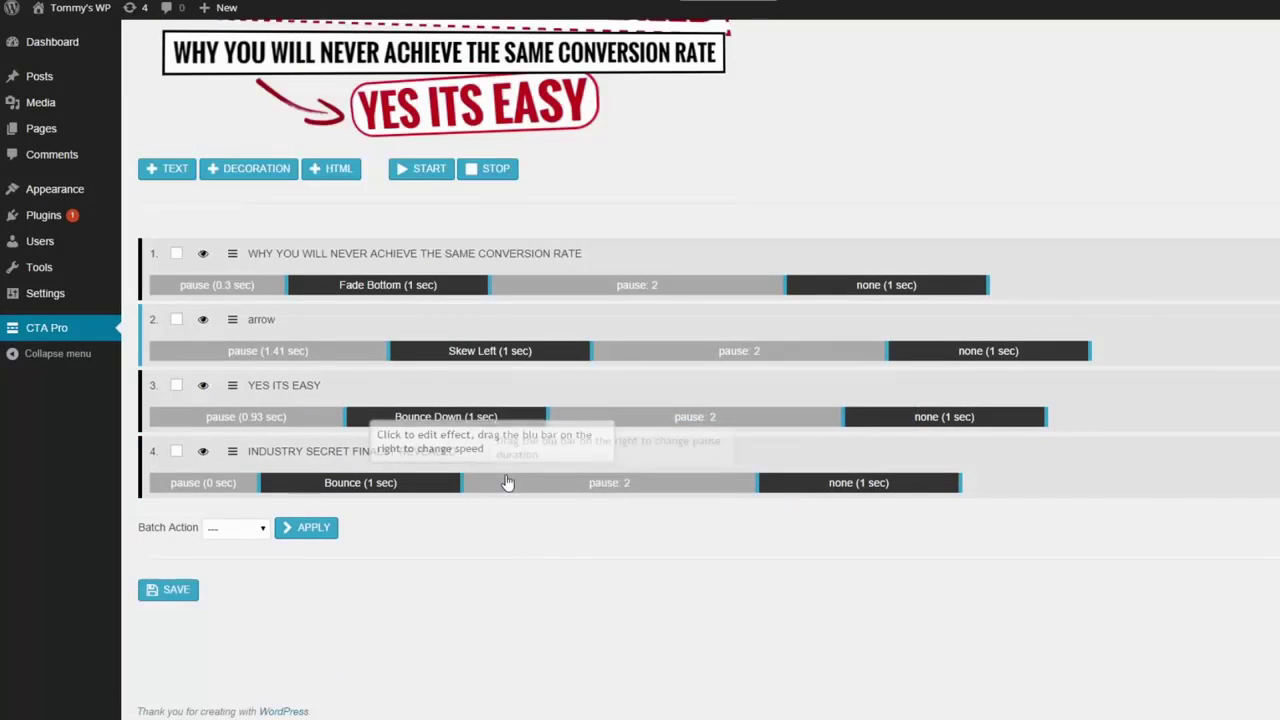
click(949, 355)
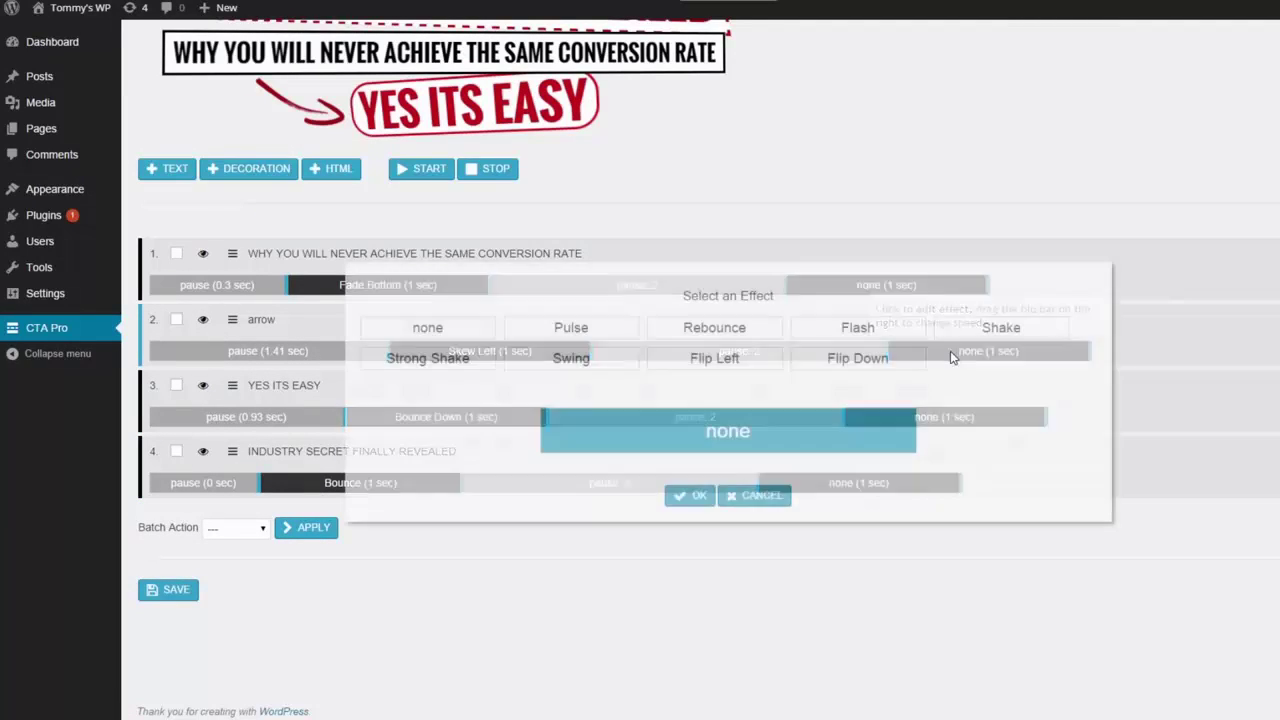
click(458, 362)
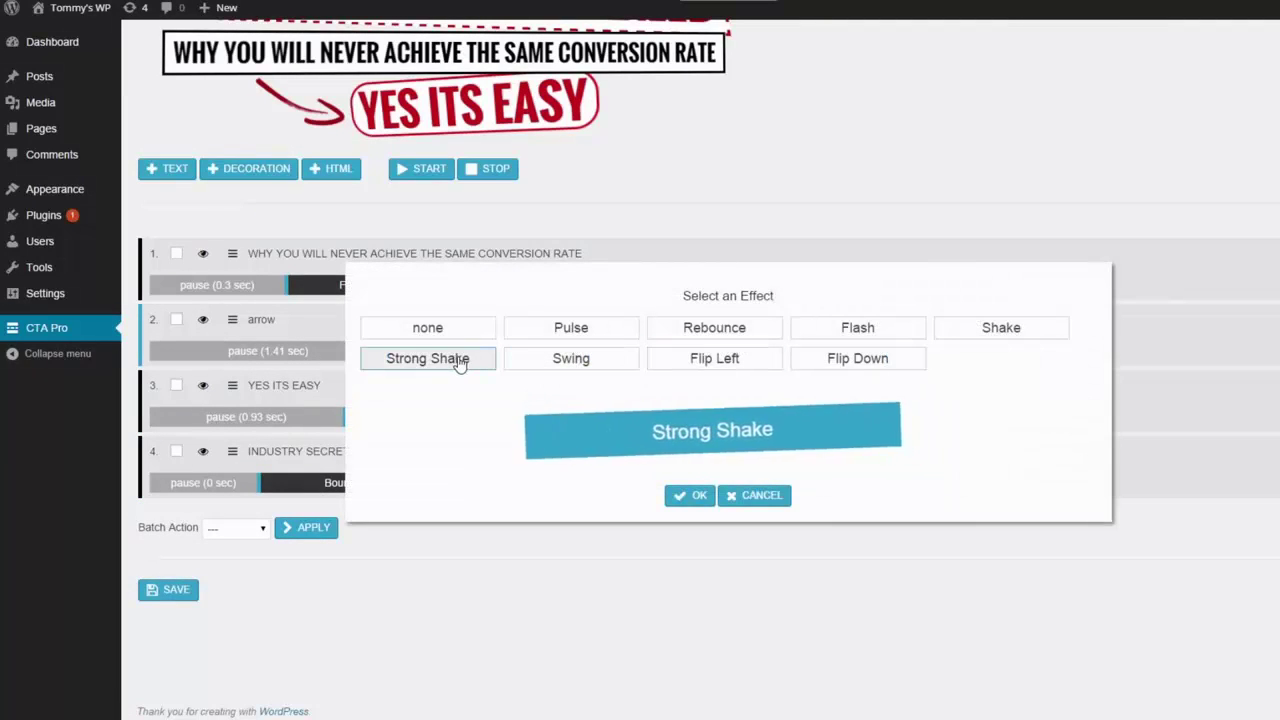
click(698, 499)
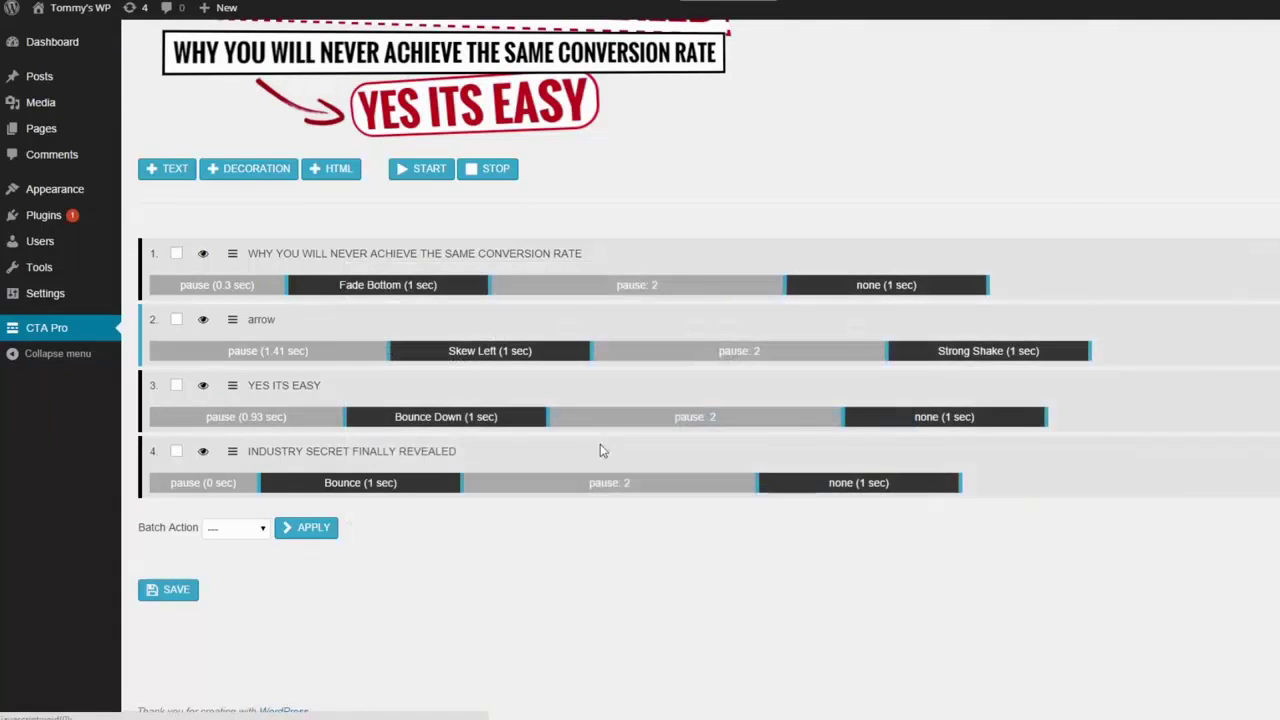
scroll(400, 460, up, 2)
click(425, 322)
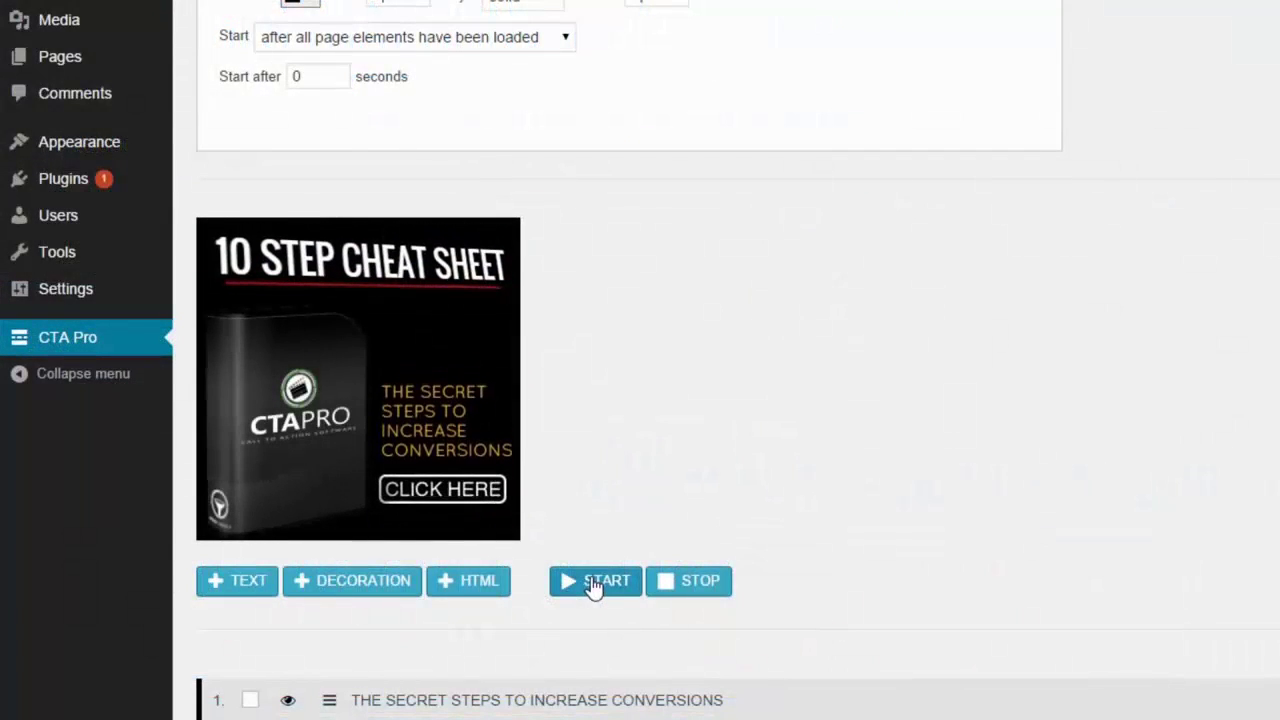
Set the 10 STEP CHEAT SHEET title to Quicksand at 26px and nudge it into place.
scroll(620, 520, up, 1)
click(414, 368)
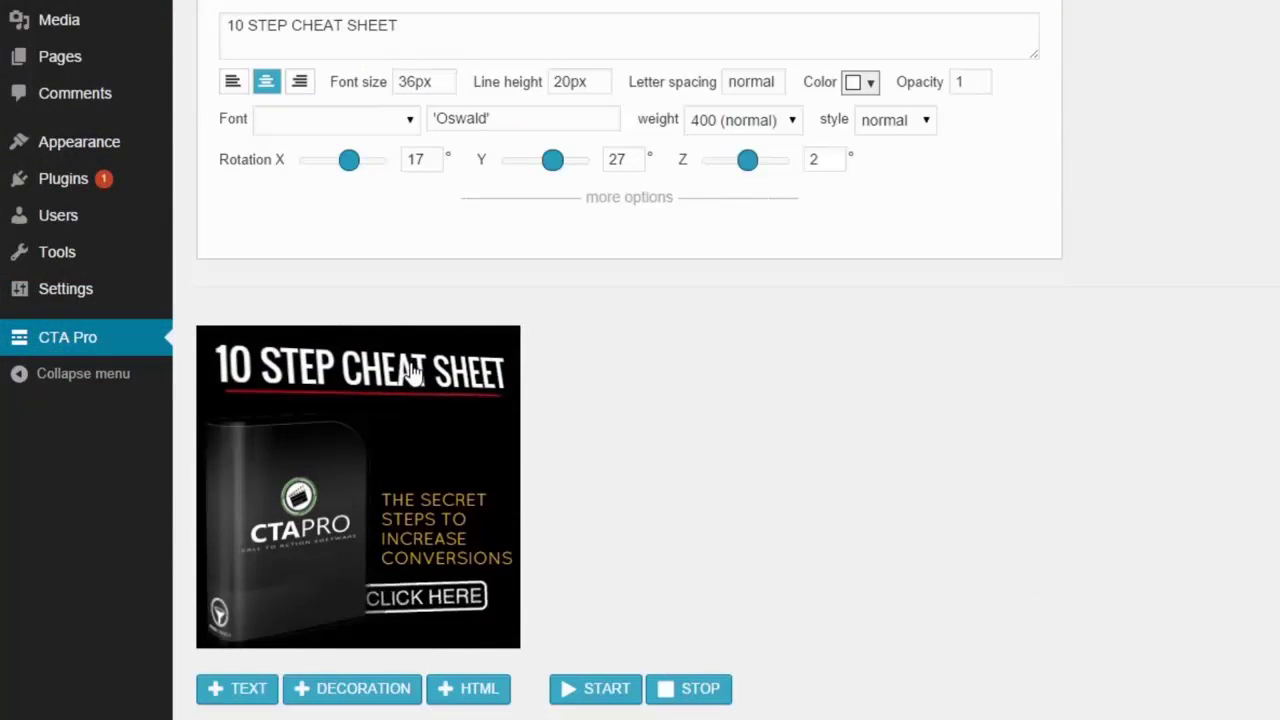
mouse_move(414, 368)
mouse_down()
mouse_move(418, 429)
mouse_move(432, 428)
mouse_move(420, 358)
mouse_up()
click(355, 125)
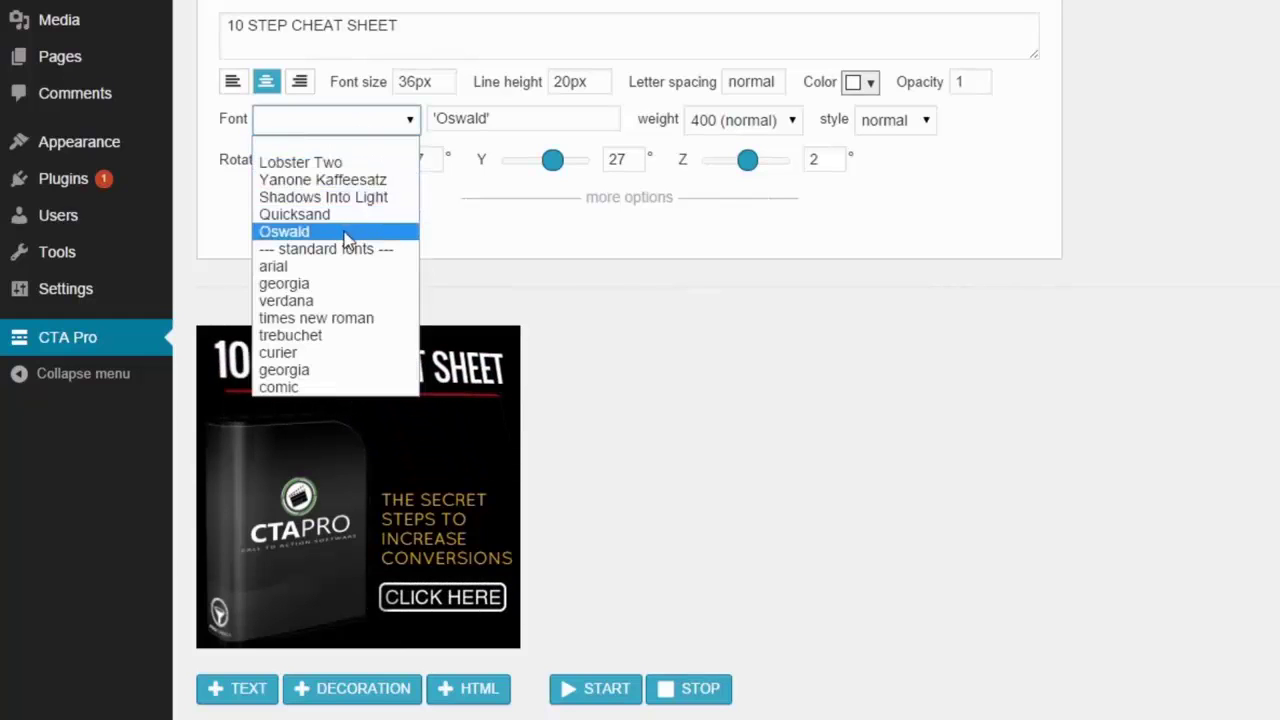
click(337, 212)
click(401, 82)
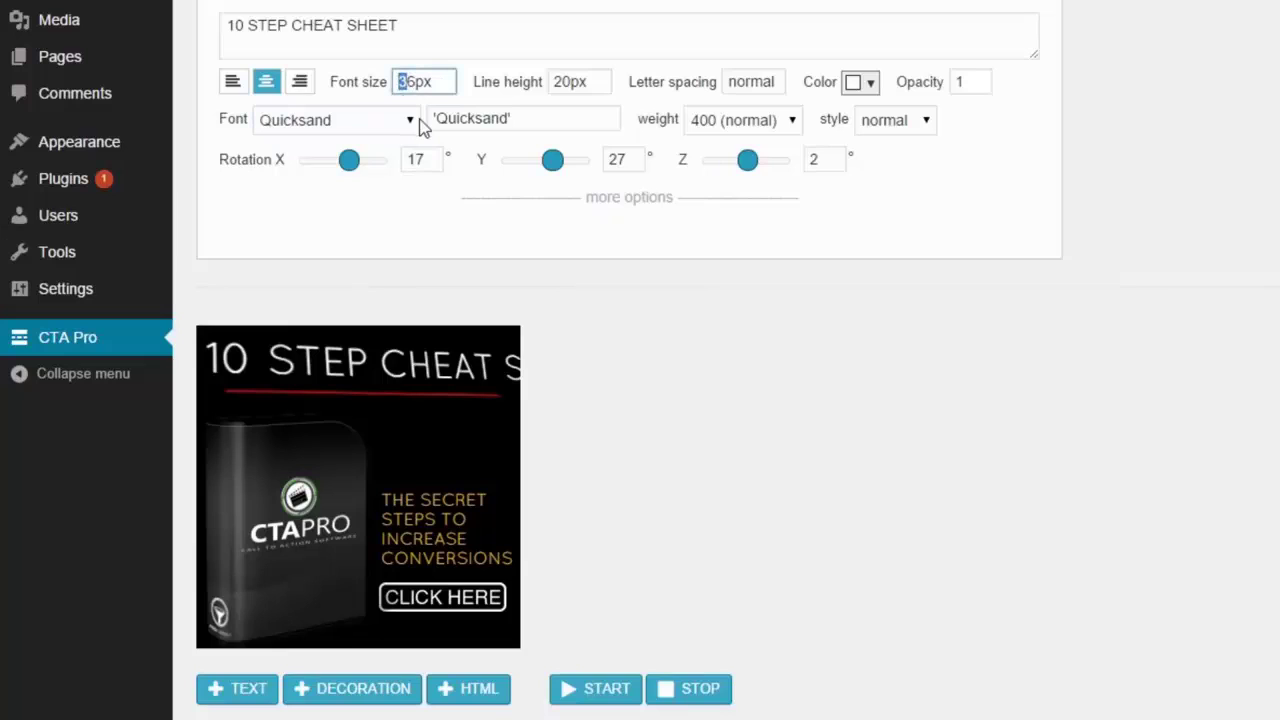
text(2)
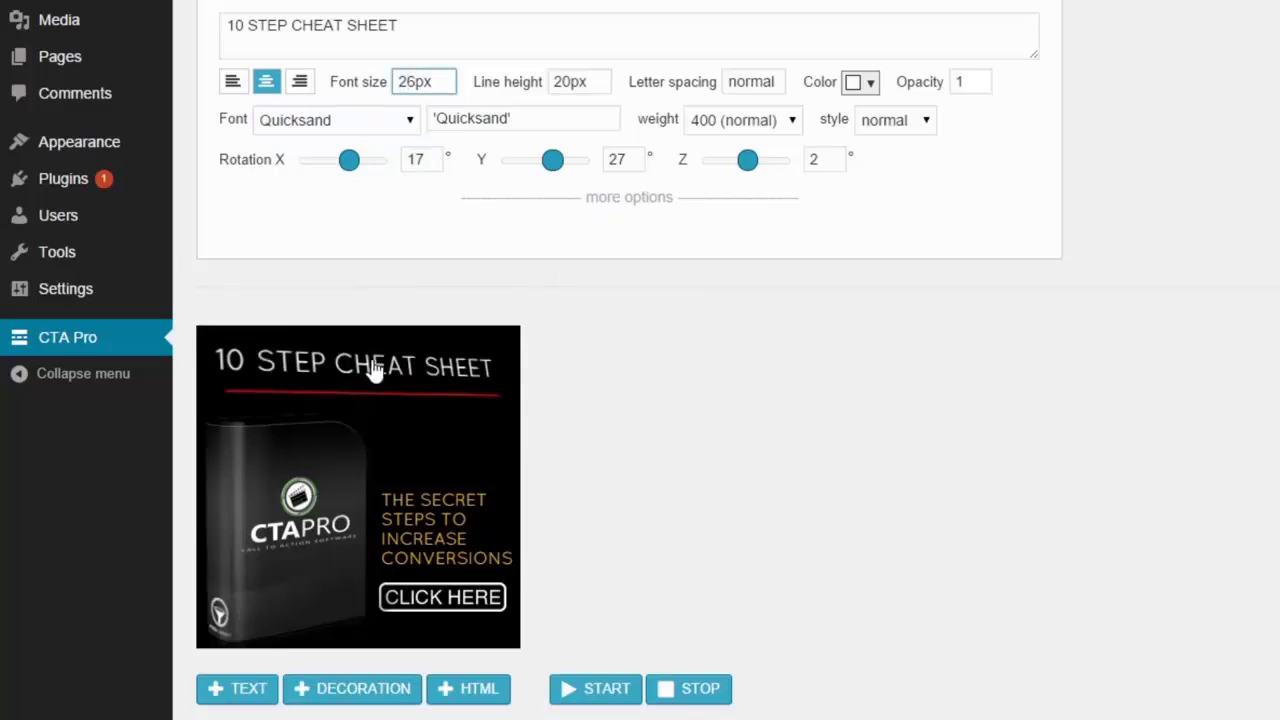
drag(373, 370, 381, 373)
Check the ad's animation Start options in general settings, leaving them unchanged.
click(275, 4)
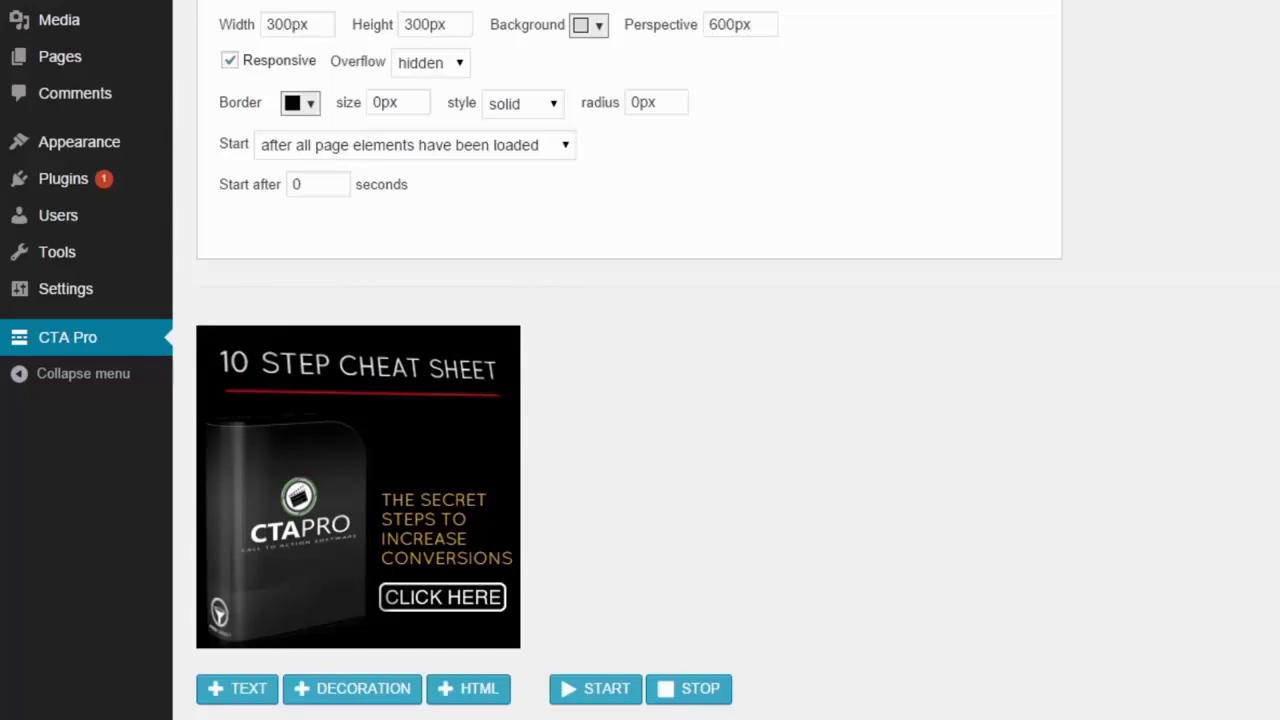
click(375, 152)
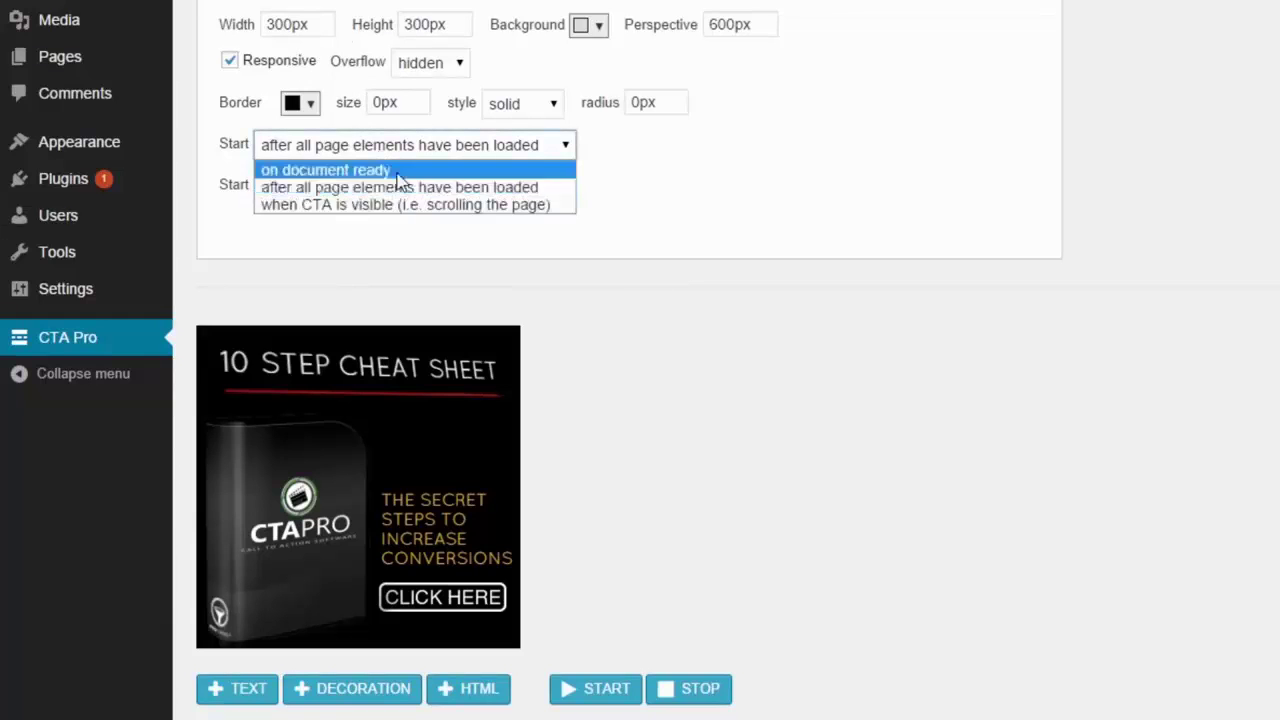
click(659, 199)
scroll(655, 254, down, 4)
scroll(509, 277, up, 2)
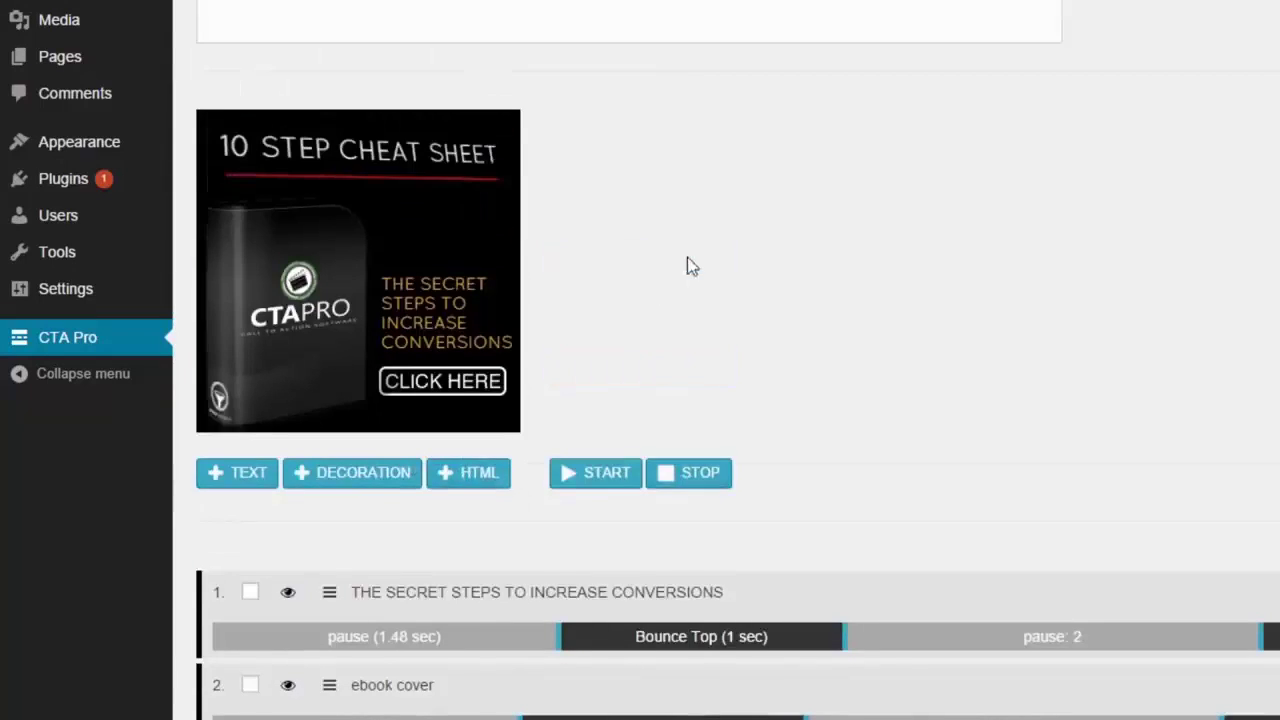
click(378, 472)
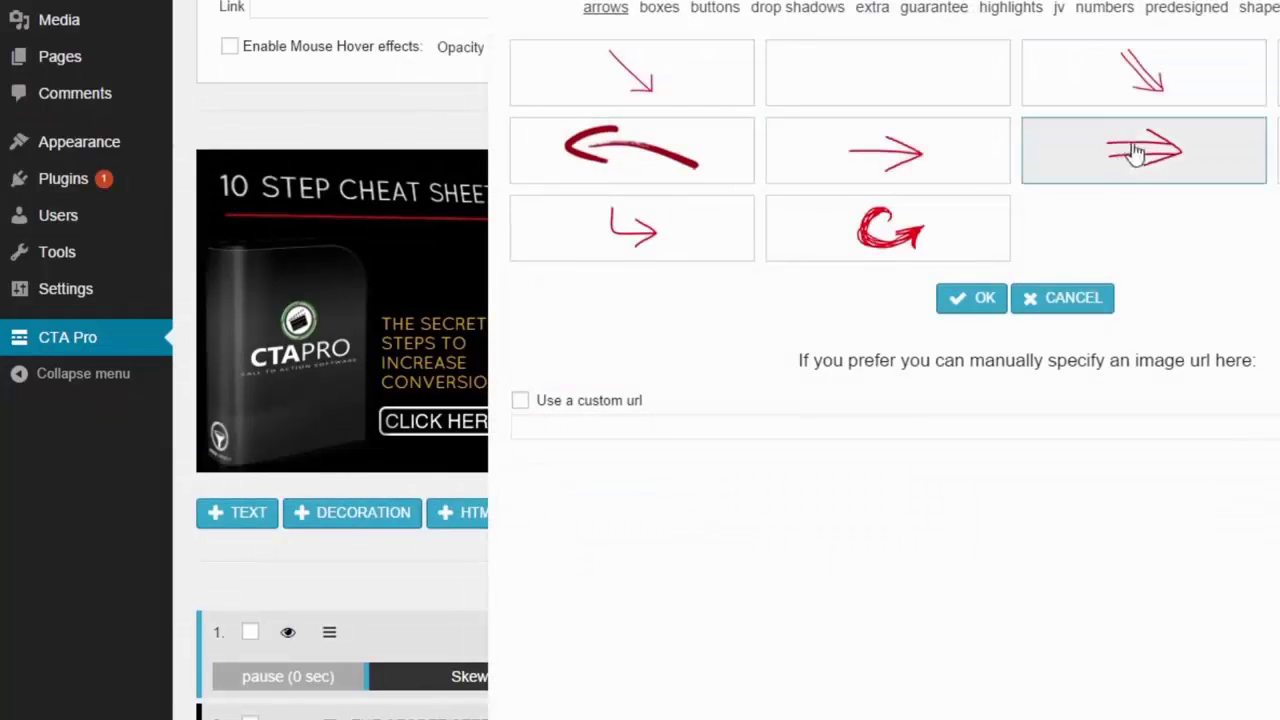
Browse the decoration categories from button through shapes.
click(713, 8)
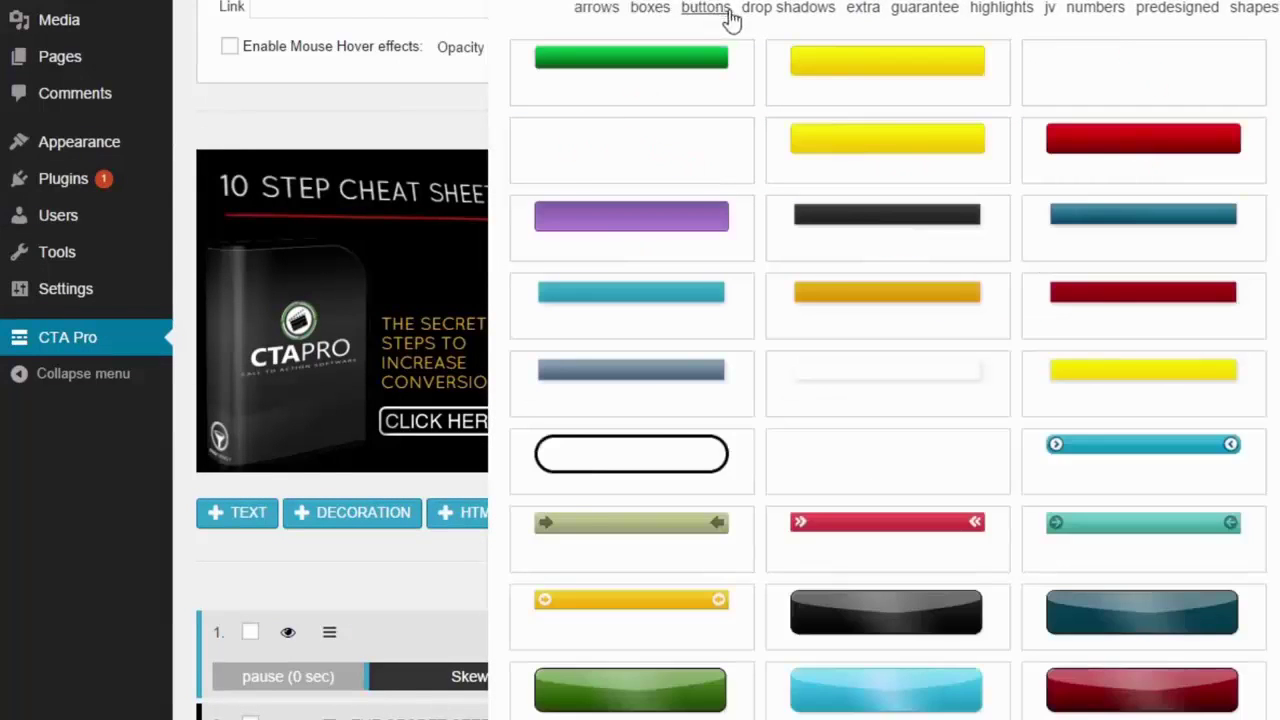
click(794, 9)
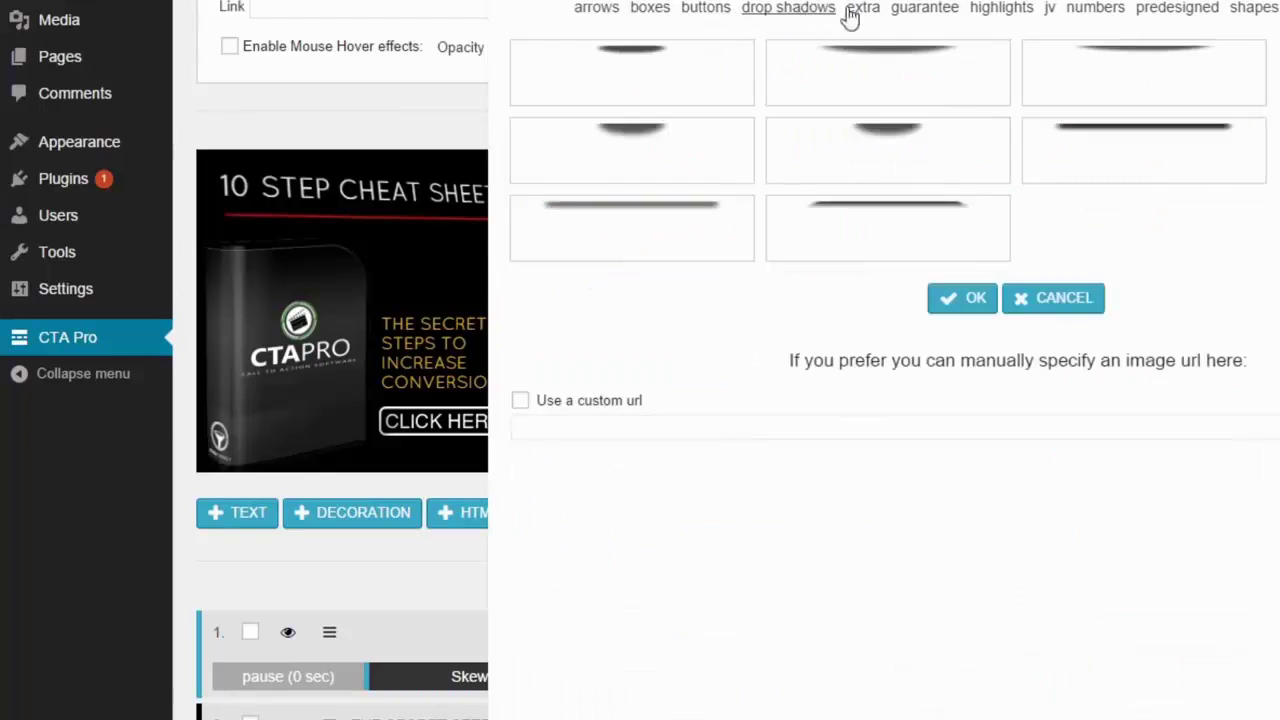
click(866, 10)
click(937, 10)
click(1003, 10)
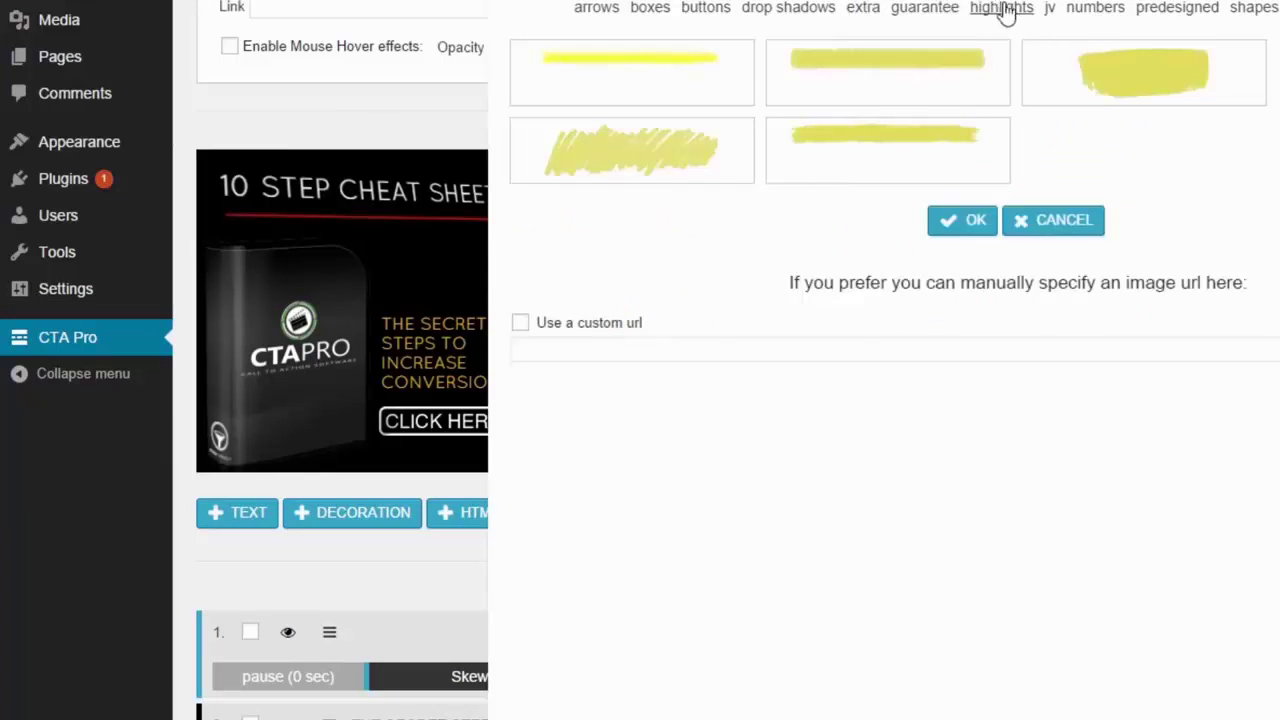
click(1050, 12)
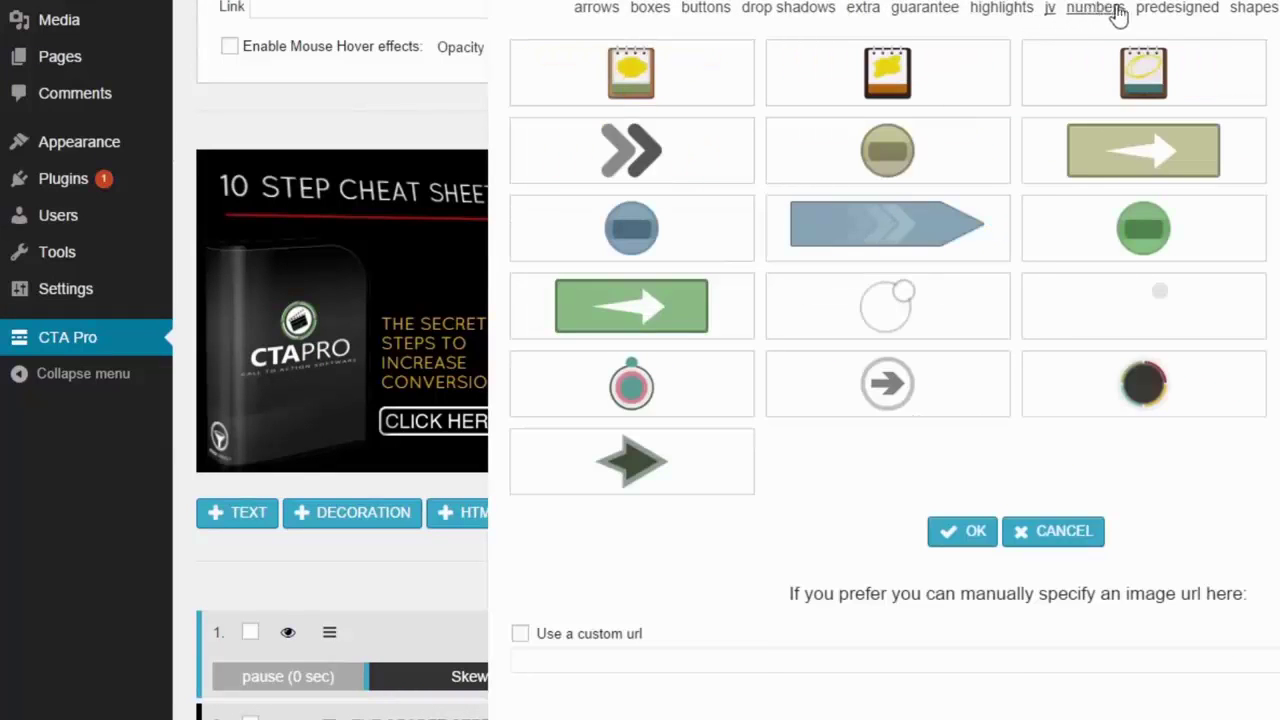
click(1095, 8)
click(1160, 9)
click(1250, 9)
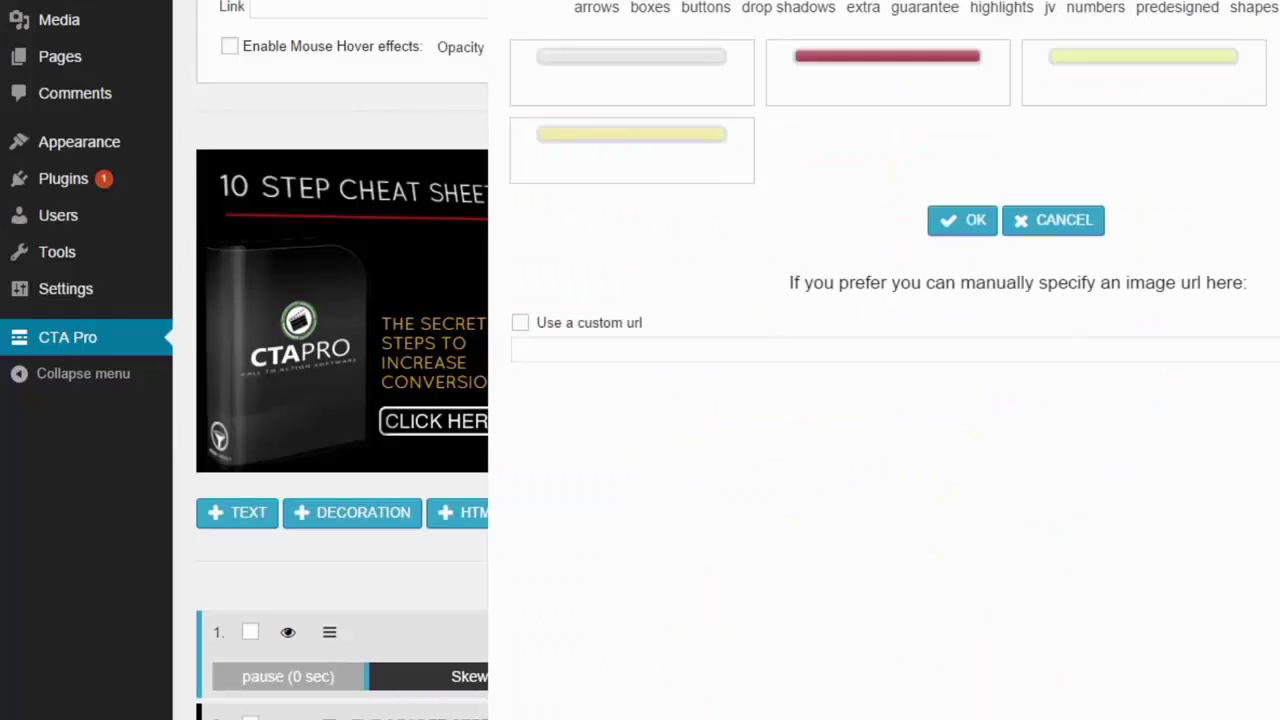
Add the 100% satisfaction guarantee badge from the guarantee category to the ad.
click(922, 10)
click(905, 170)
click(968, 384)
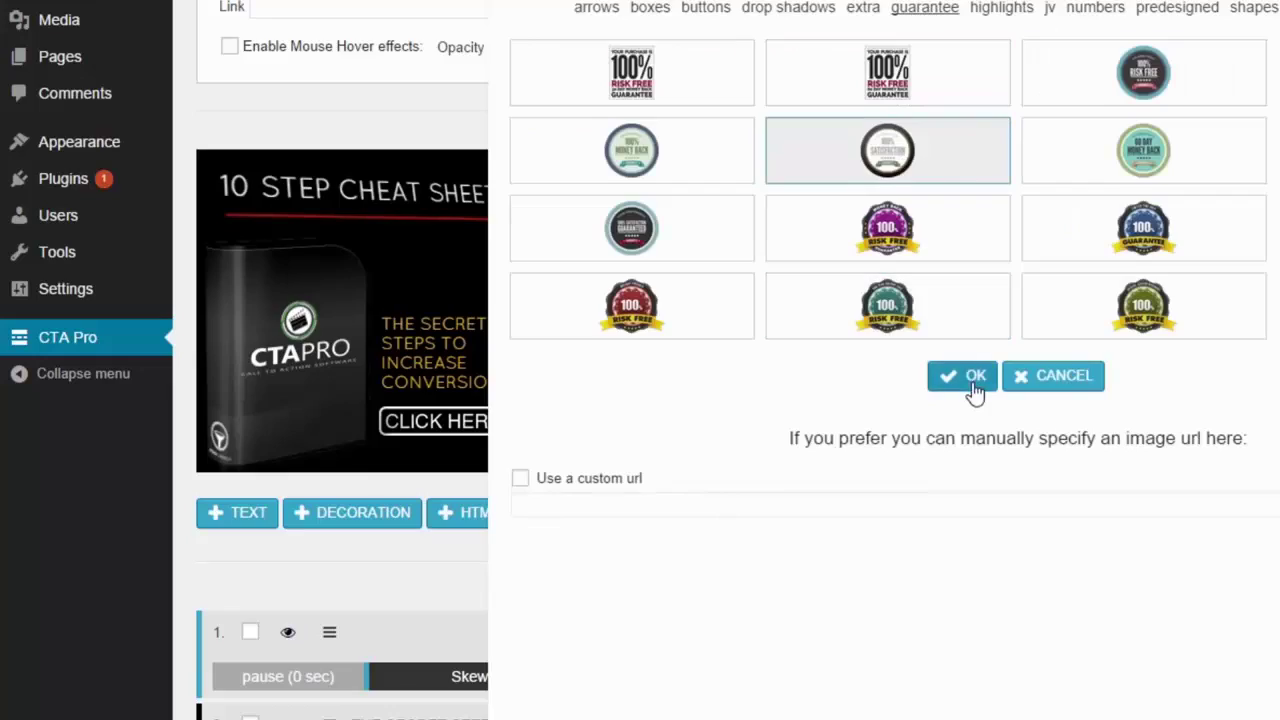